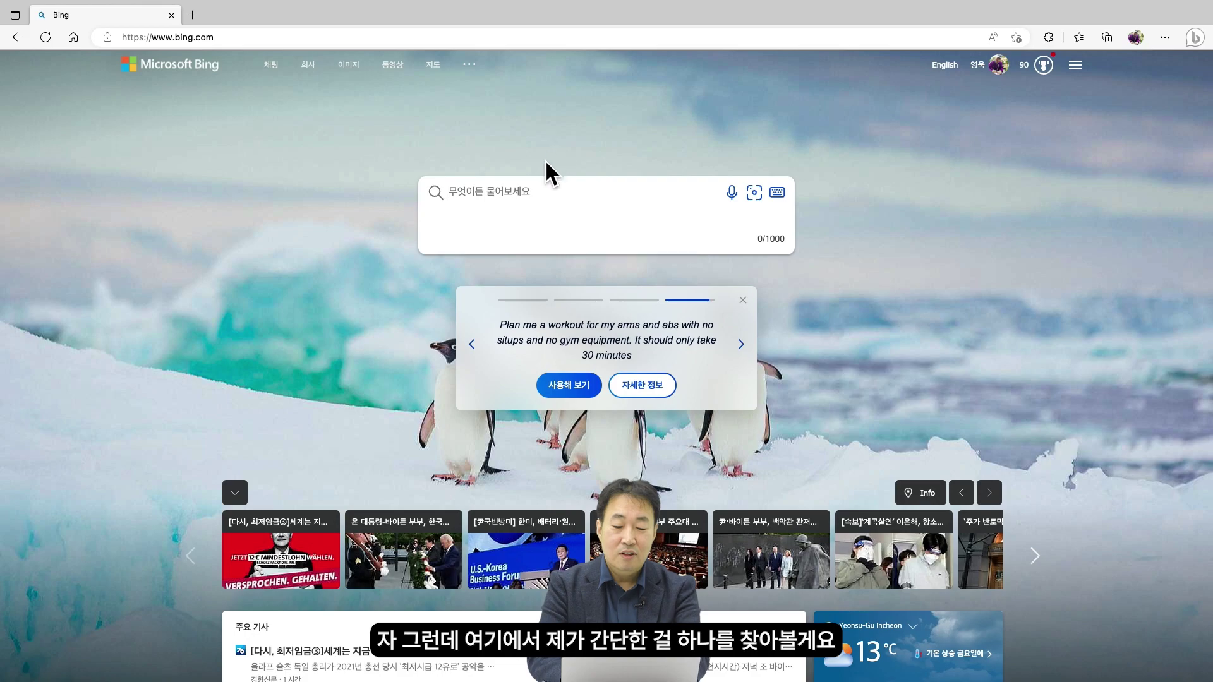
# Search the web for "세계 인구 데이터"
pyautogui.click(414, 40)
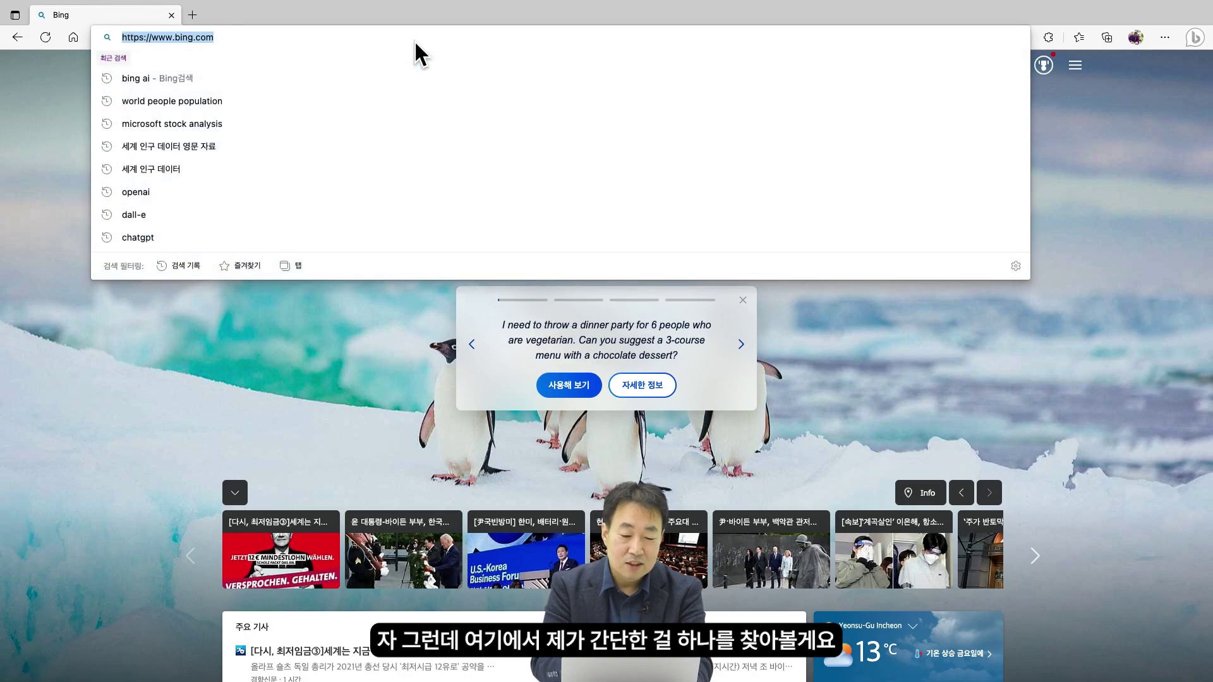
pyautogui.write('t')
pyautogui.press('BackSpace')
pyautogui.write('세계 인ㄱ')
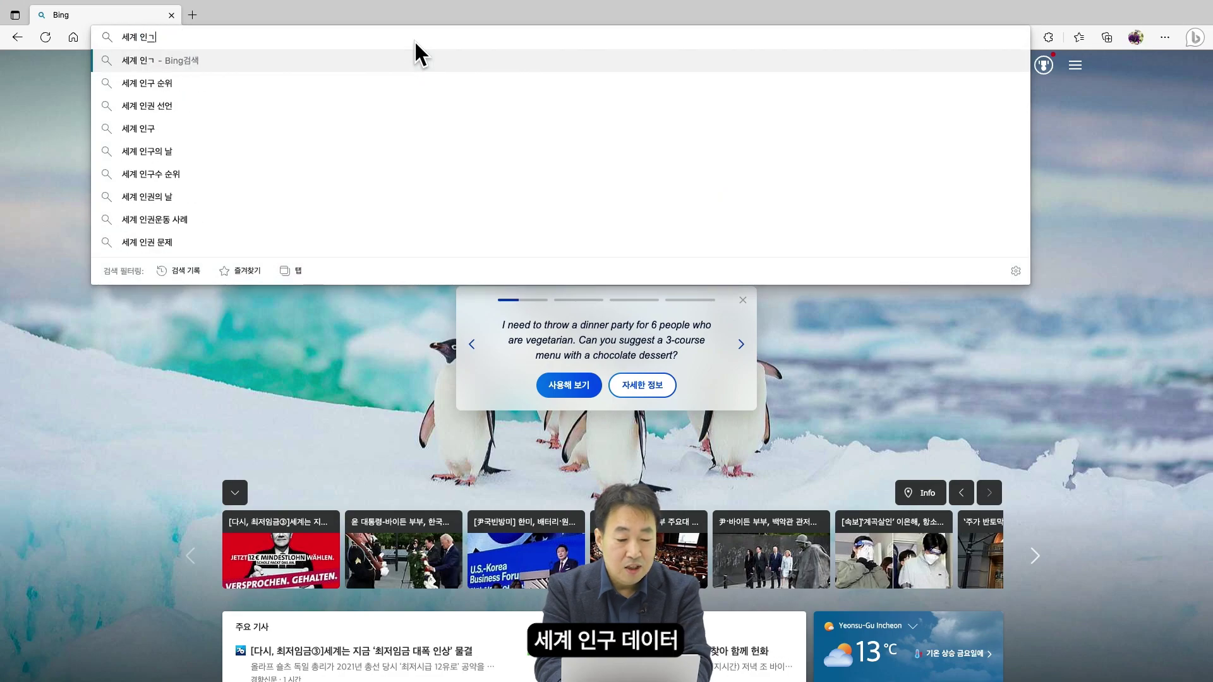
pyautogui.press('BackSpace')
pyautogui.write('구 데이터')
pyautogui.press('Return')
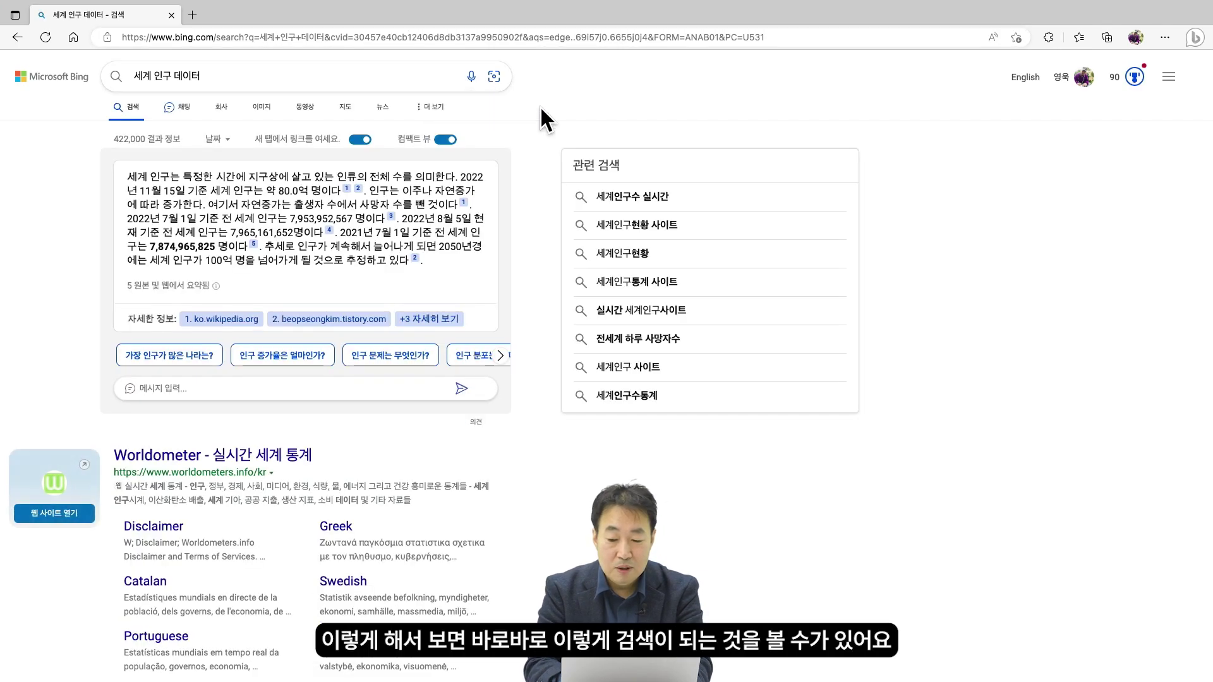
# Open the United Nations "World Population Prospects" page from the search results
pyautogui.scroll(-1, 516, 177)
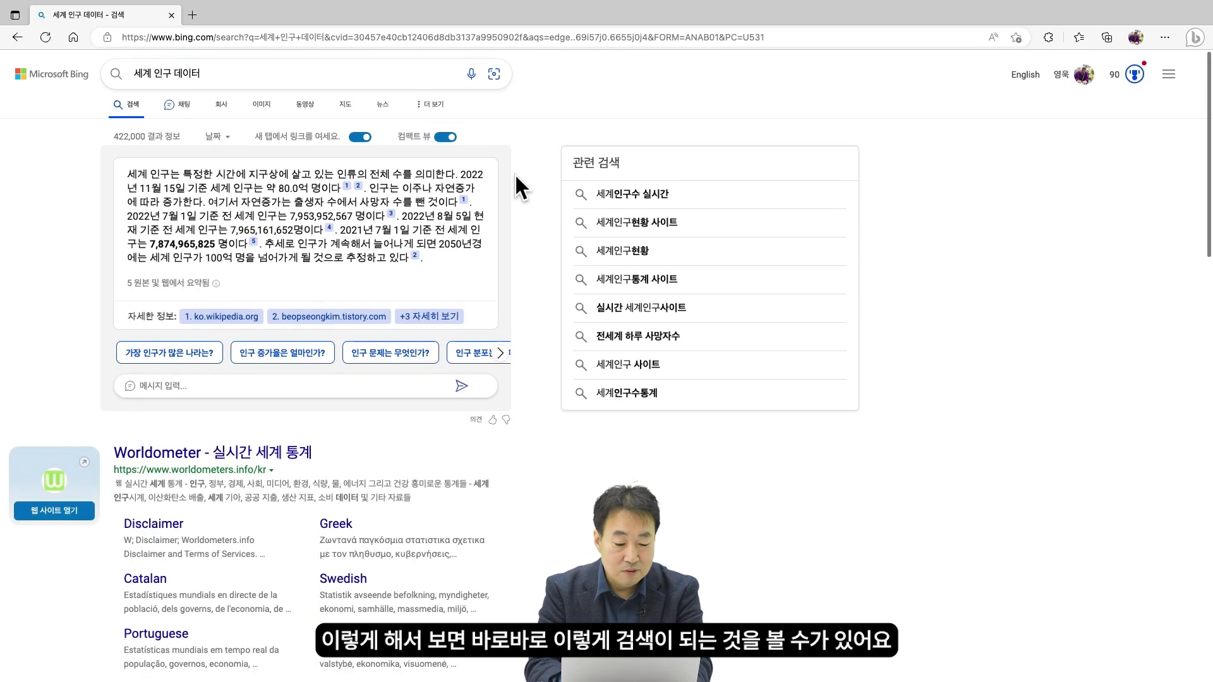
pyautogui.scroll(-7, 515, 177)
pyautogui.scroll(-2, 516, 178)
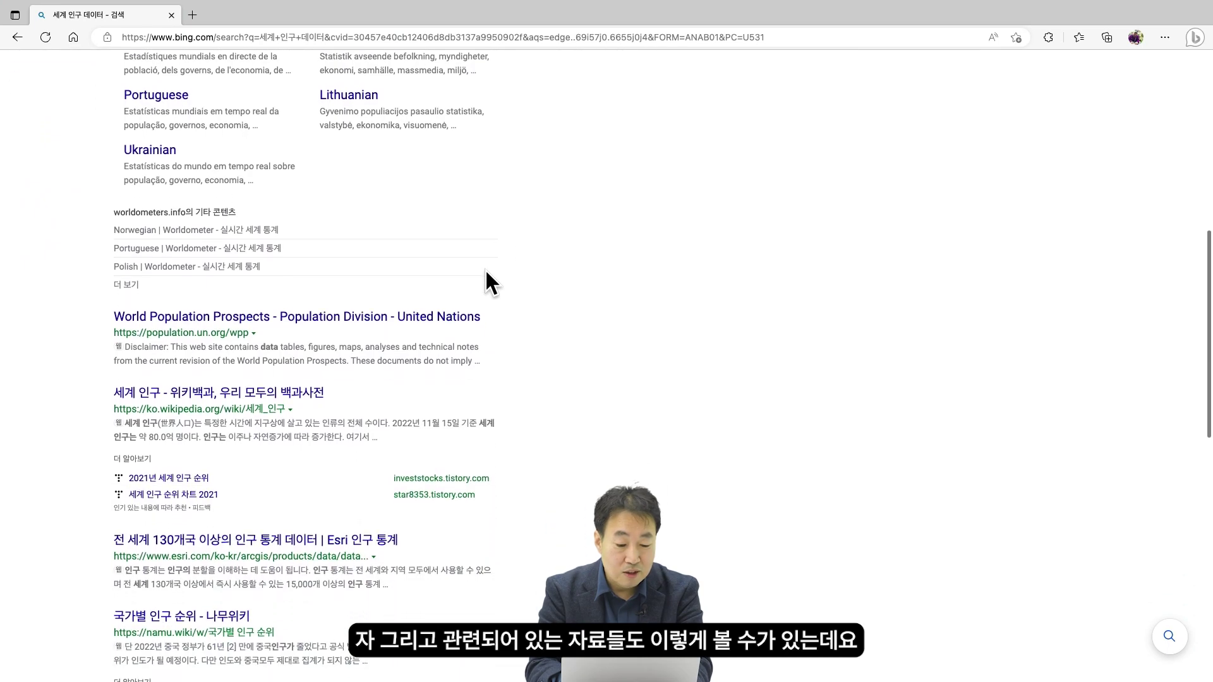
pyautogui.click(425, 317)
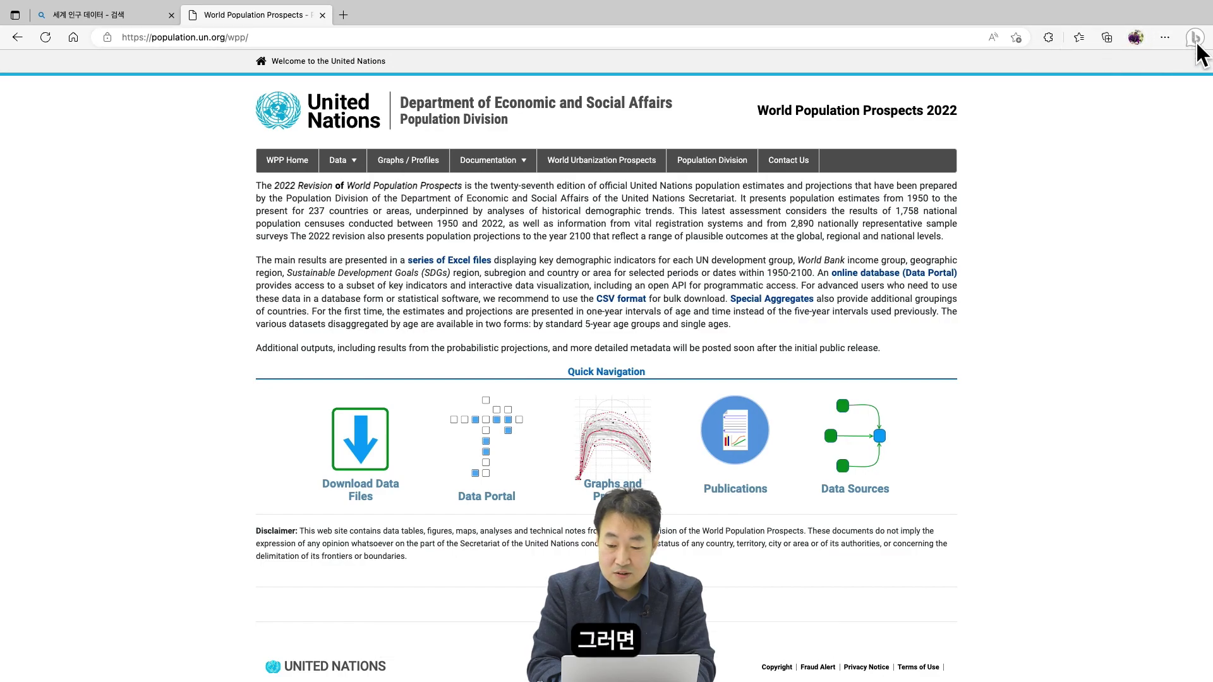
# Return to the Bing home page and run the earlier search for "세계 인구 데이터" again
pyautogui.click(655, 31)
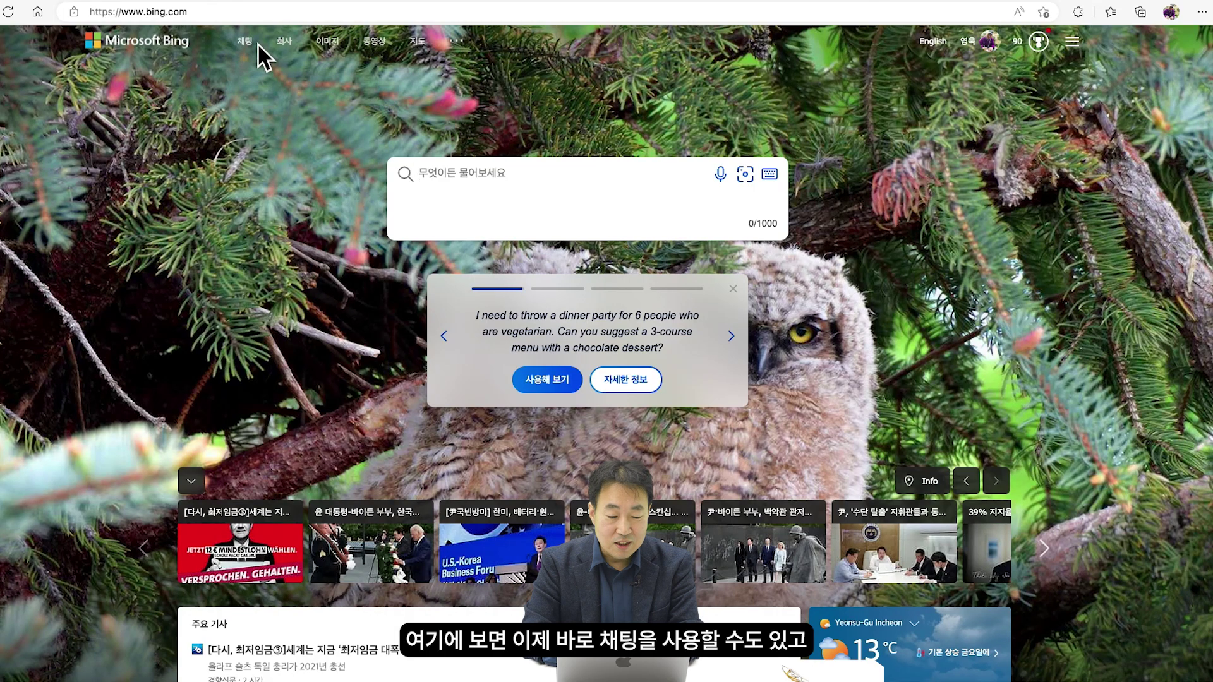
pyautogui.click(541, 182)
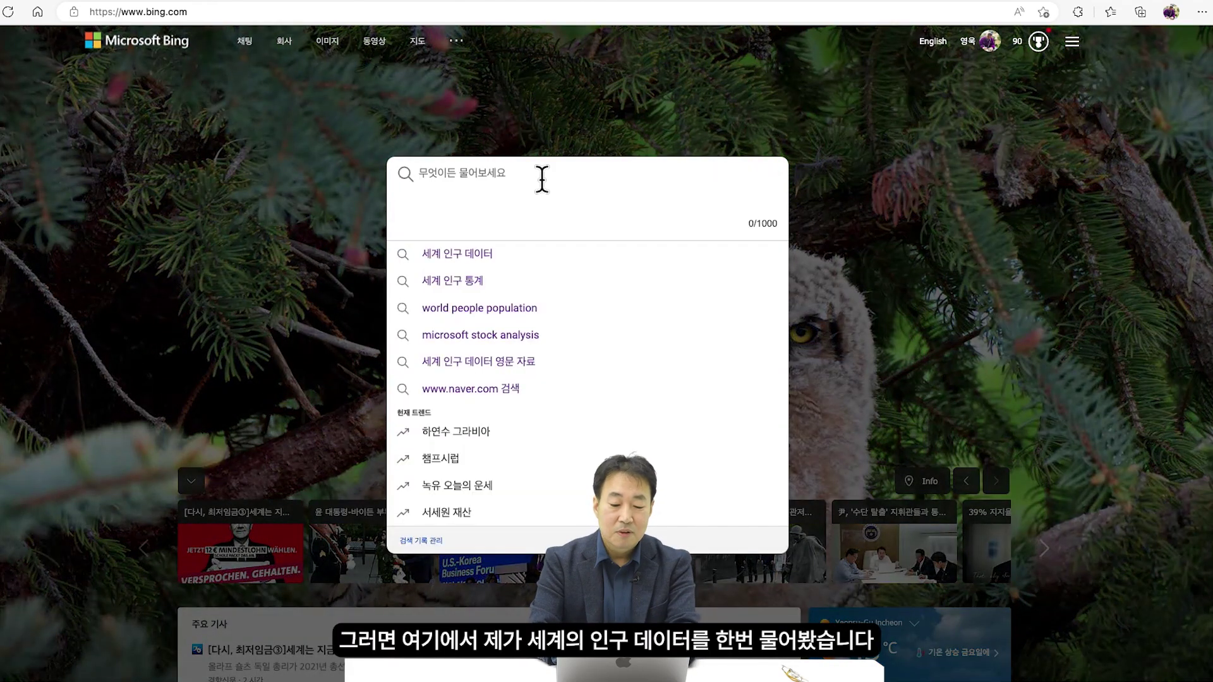
pyautogui.click(490, 253)
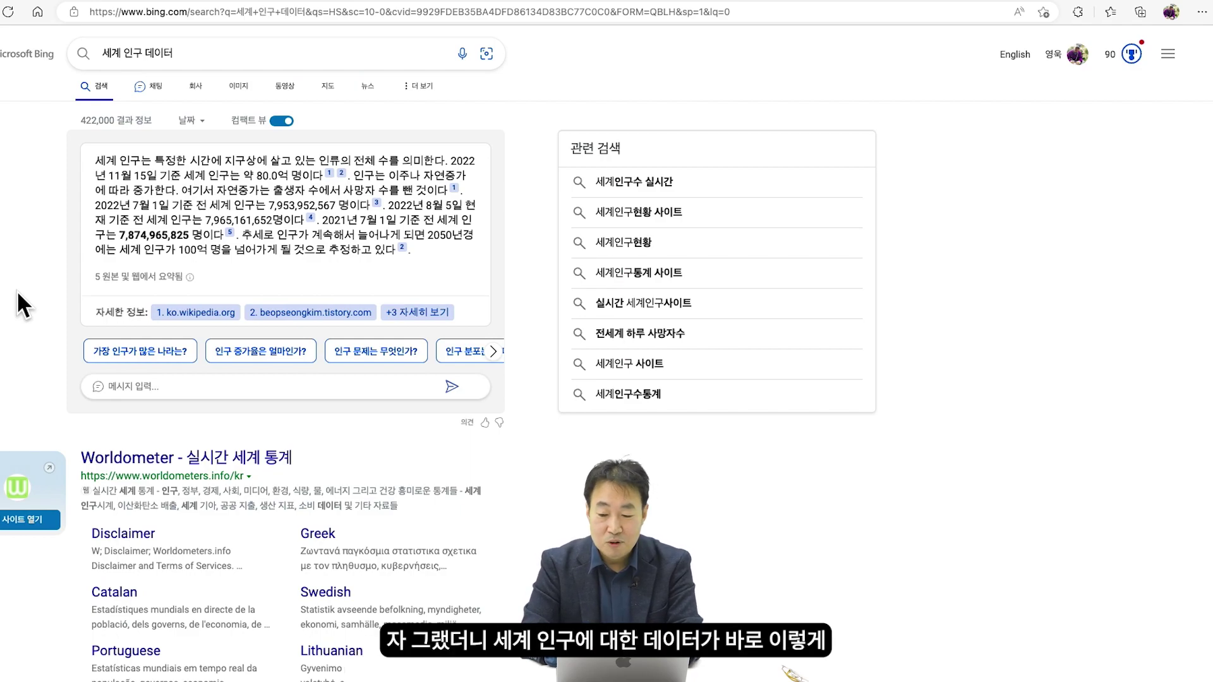
# Review the sites in the search results and open the English-language UN "World Population Prospects" page at population.un.org/wpp
pyautogui.scroll(-6, 18, 294)
pyautogui.scroll(-7, 17, 295)
pyautogui.scroll(-4, 17, 294)
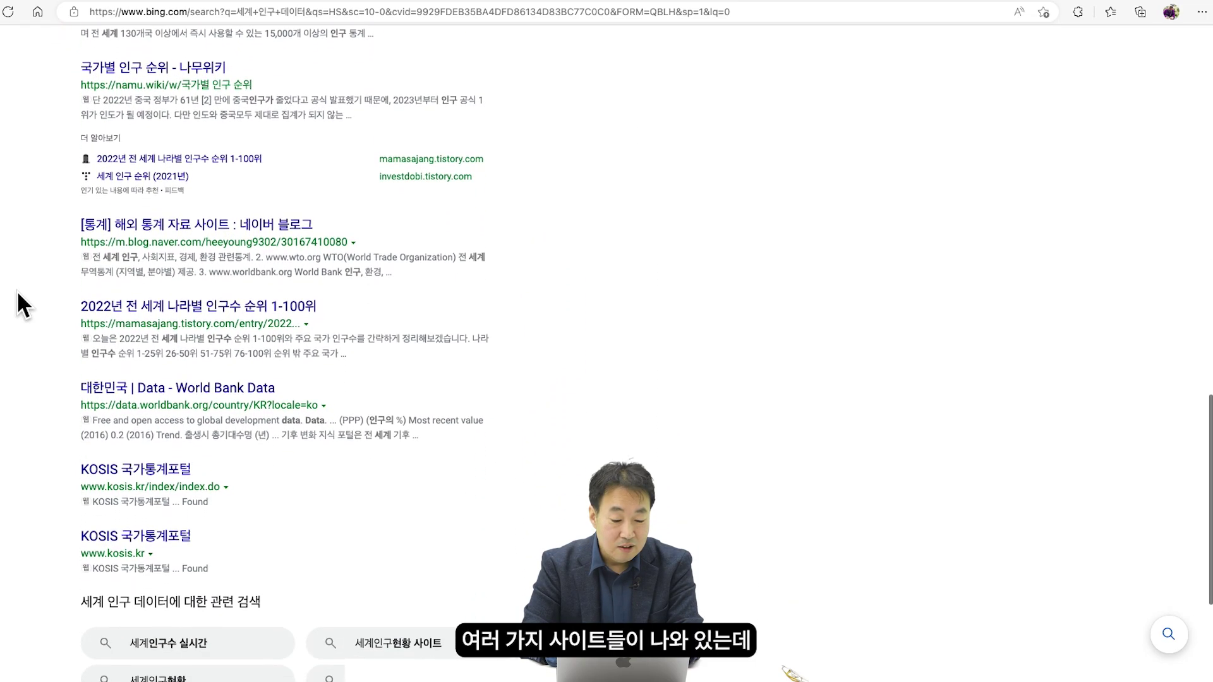
pyautogui.scroll(10, 17, 294)
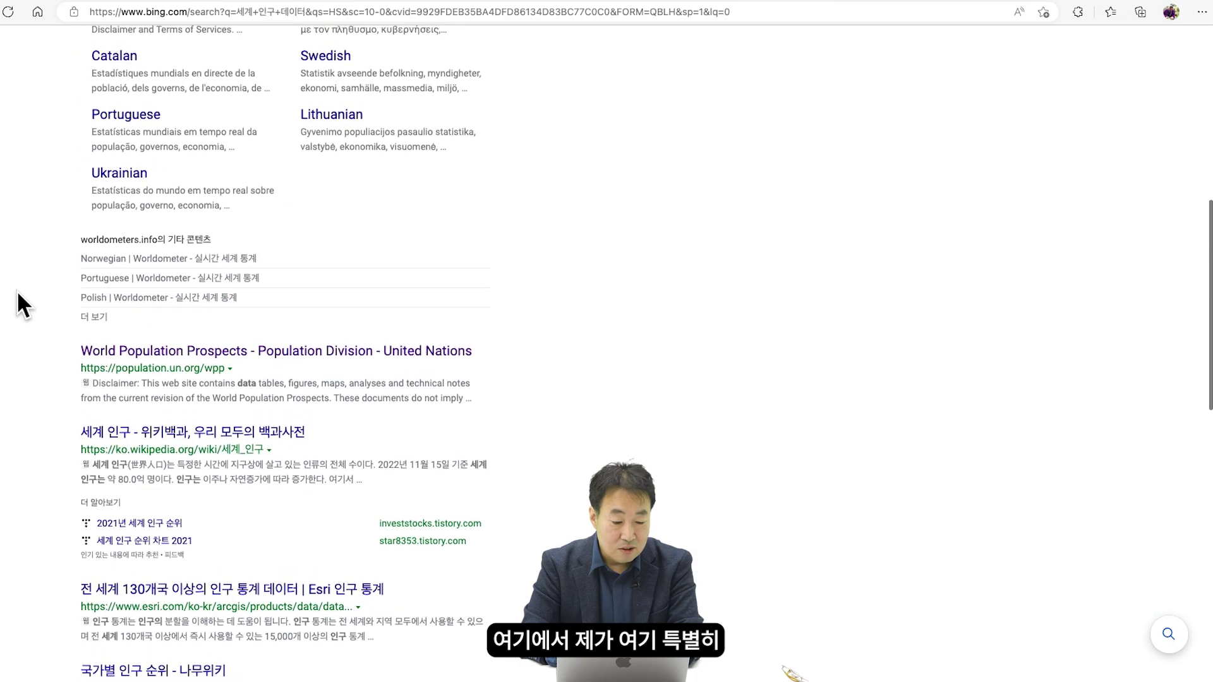
pyautogui.scroll(3, 17, 290)
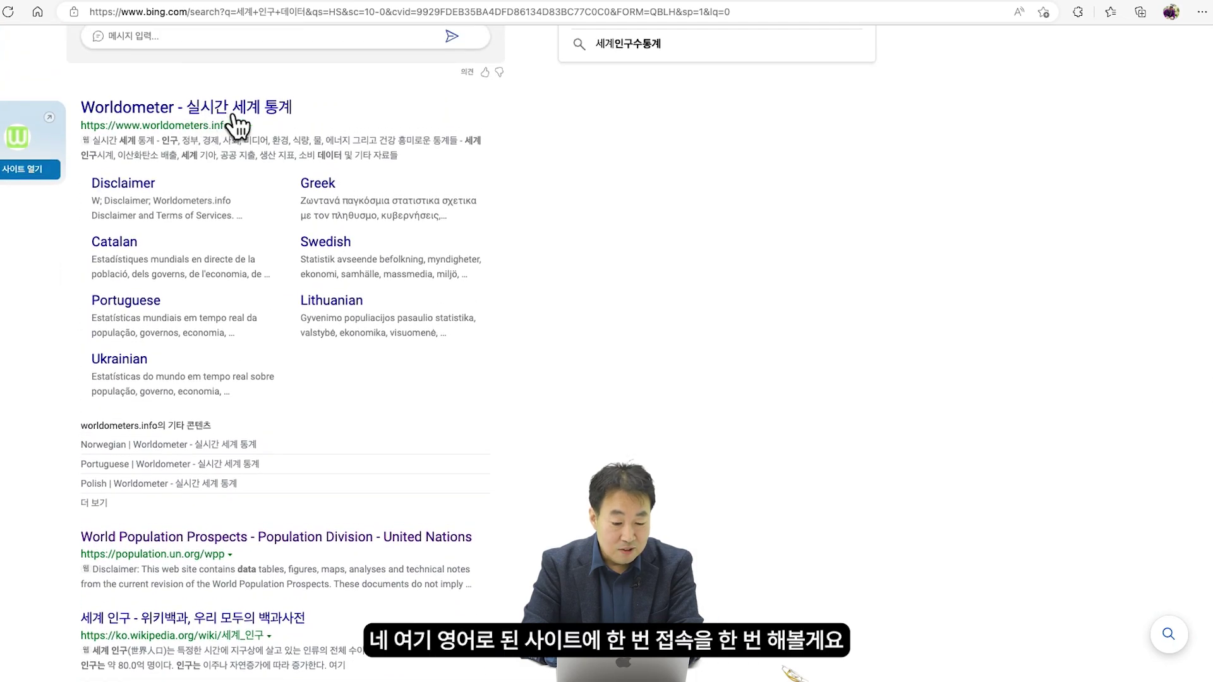
pyautogui.scroll(-1, 59, 339)
pyautogui.click(157, 455)
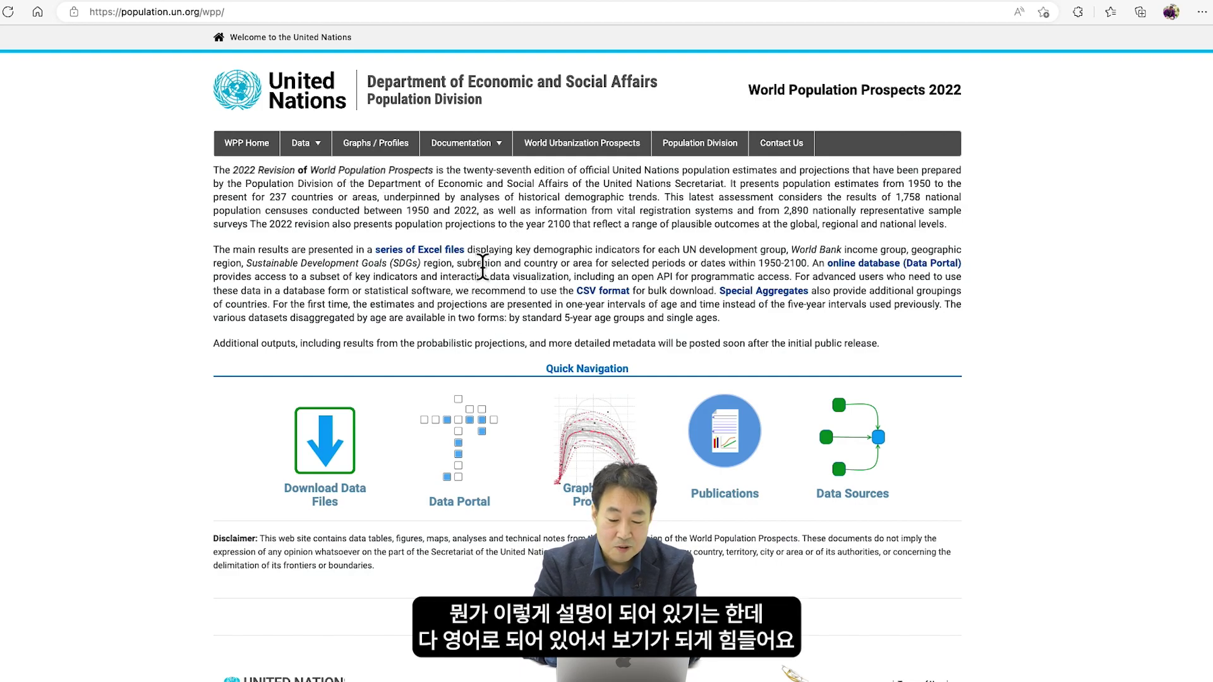
# Open the Bing chat beside the UN page and ask it to summarise the page in Korean ("이 페이지 대한 요약을 한국어로 해줘")
pyautogui.scroll(-1, 471, 275)
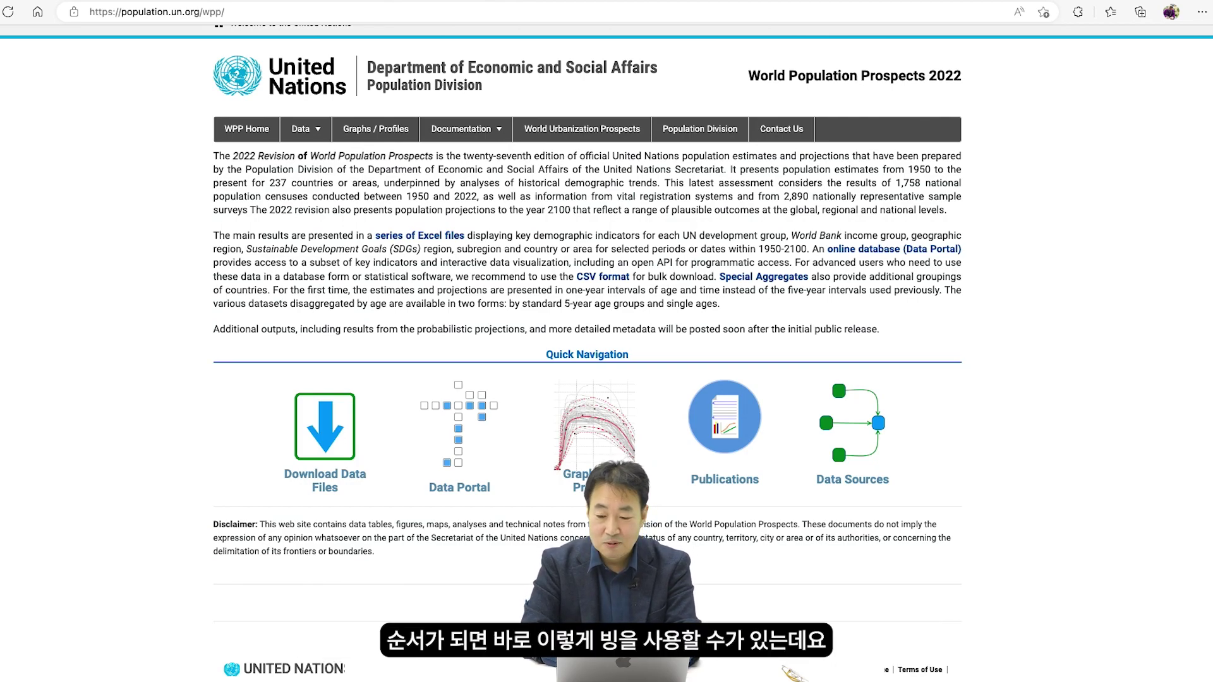
pyautogui.hotkey('ctrl', 'shift', '.')
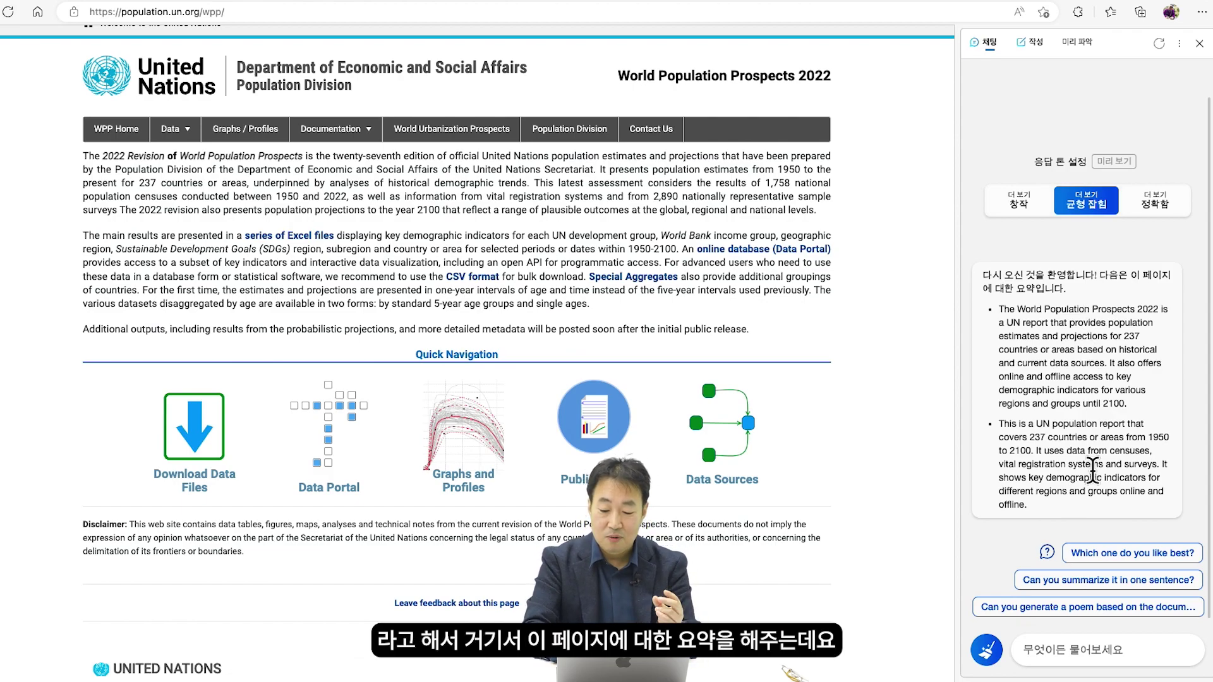
pyautogui.click(1087, 641)
pyautogui.write('이 페이지 대한 요약을 한ㄱ국어로 해줘')
pyautogui.press('Return')
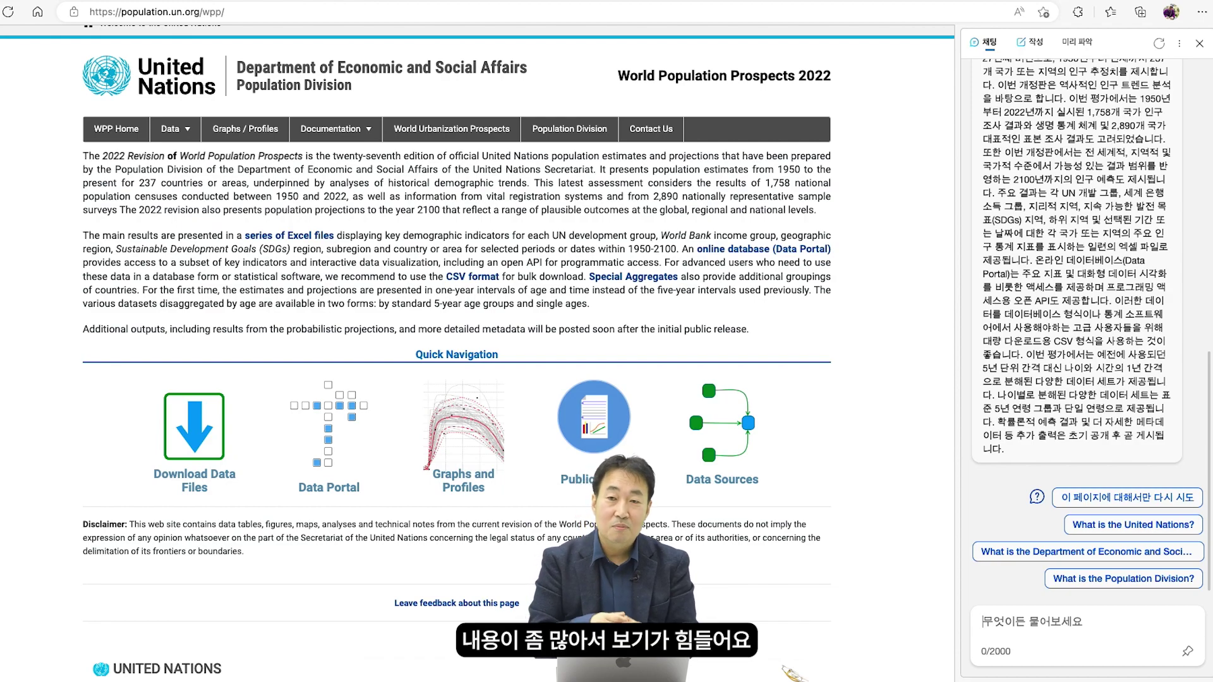
# Ask the chat for a five-point summary of the page with "이 페이지의 내용을 5가지로 요약해줘"
pyautogui.write('이 페이지의 내용을 ')
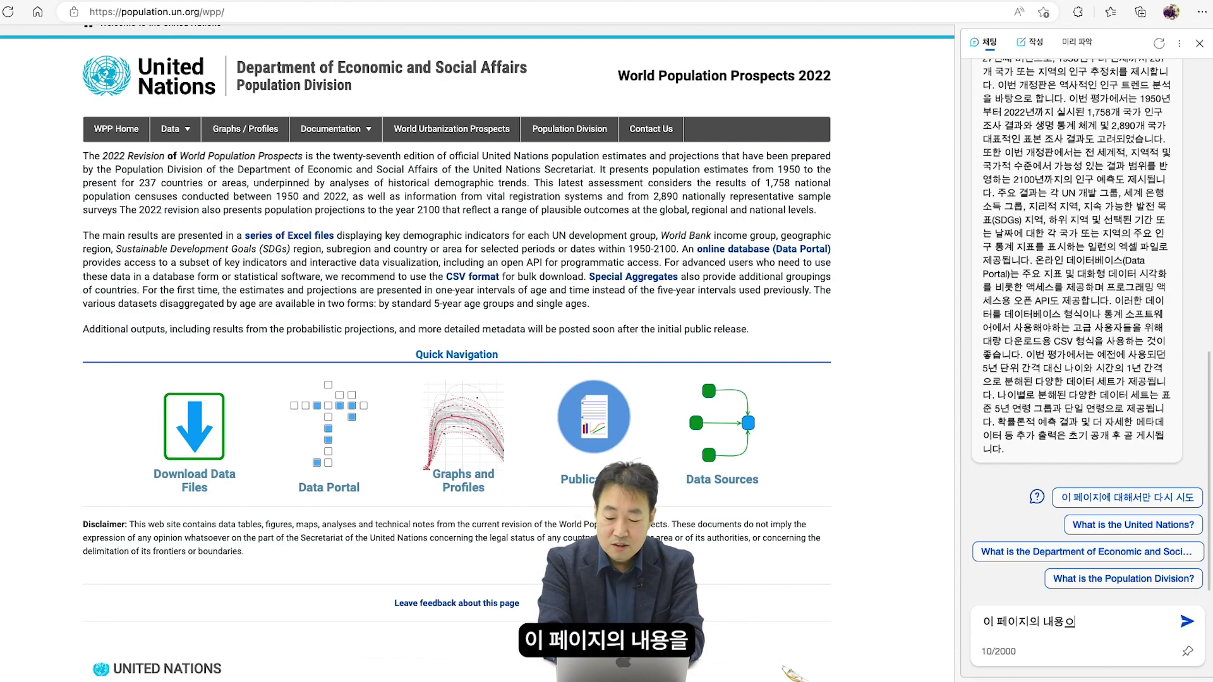
pyautogui.write('5가지로')
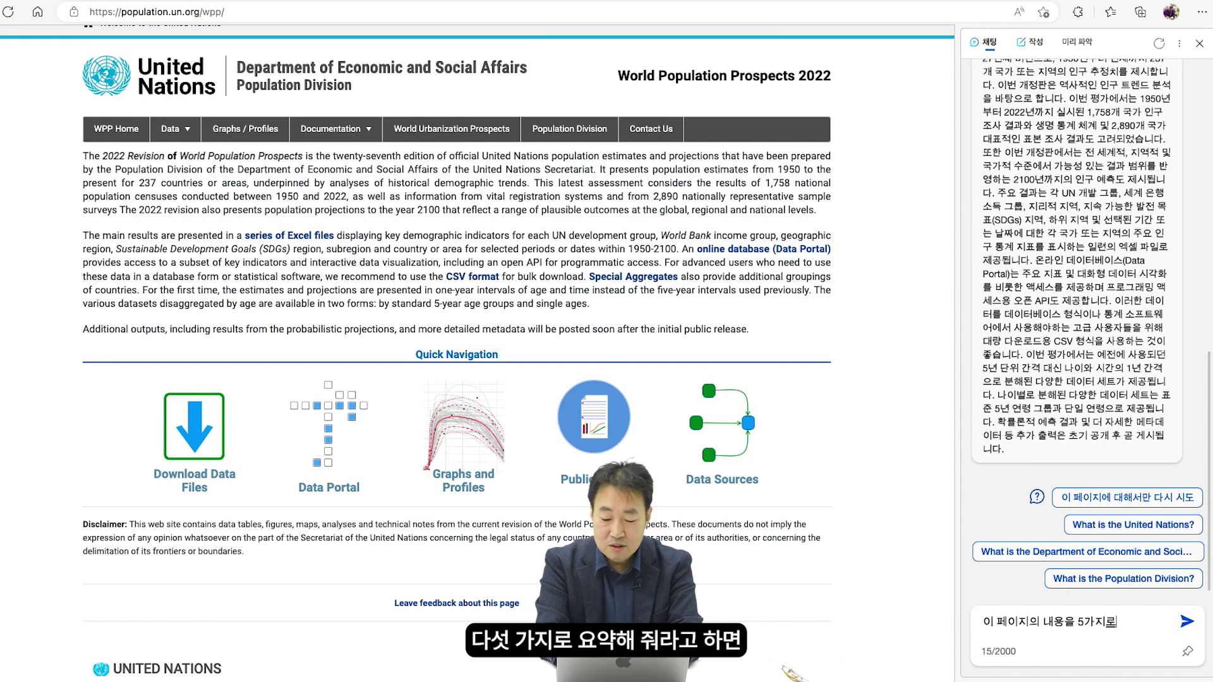
pyautogui.write(' 요약해줘')
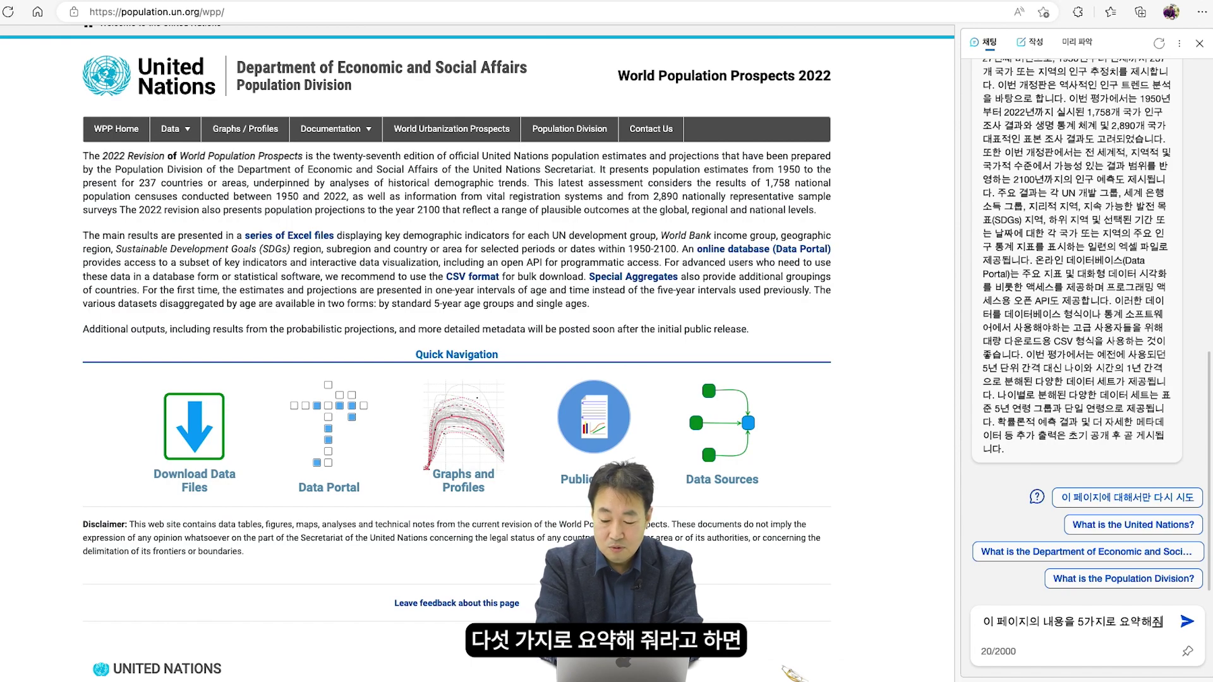
pyautogui.press('Return')
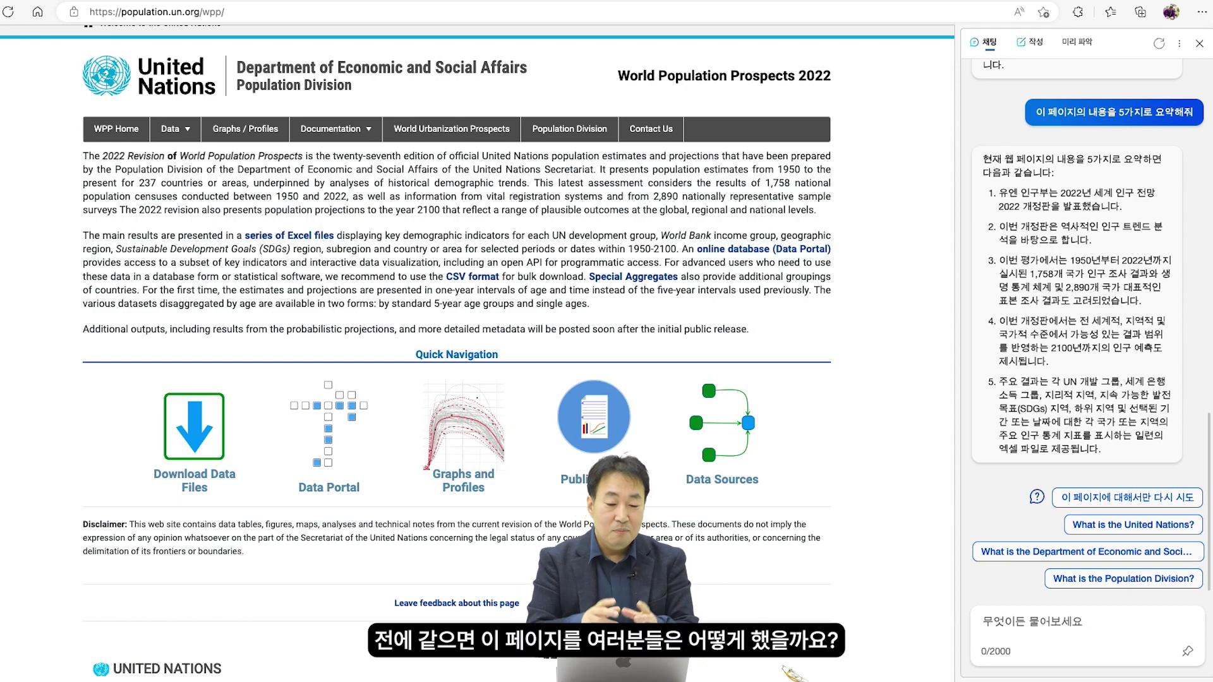
pyautogui.rightClick(875, 315)
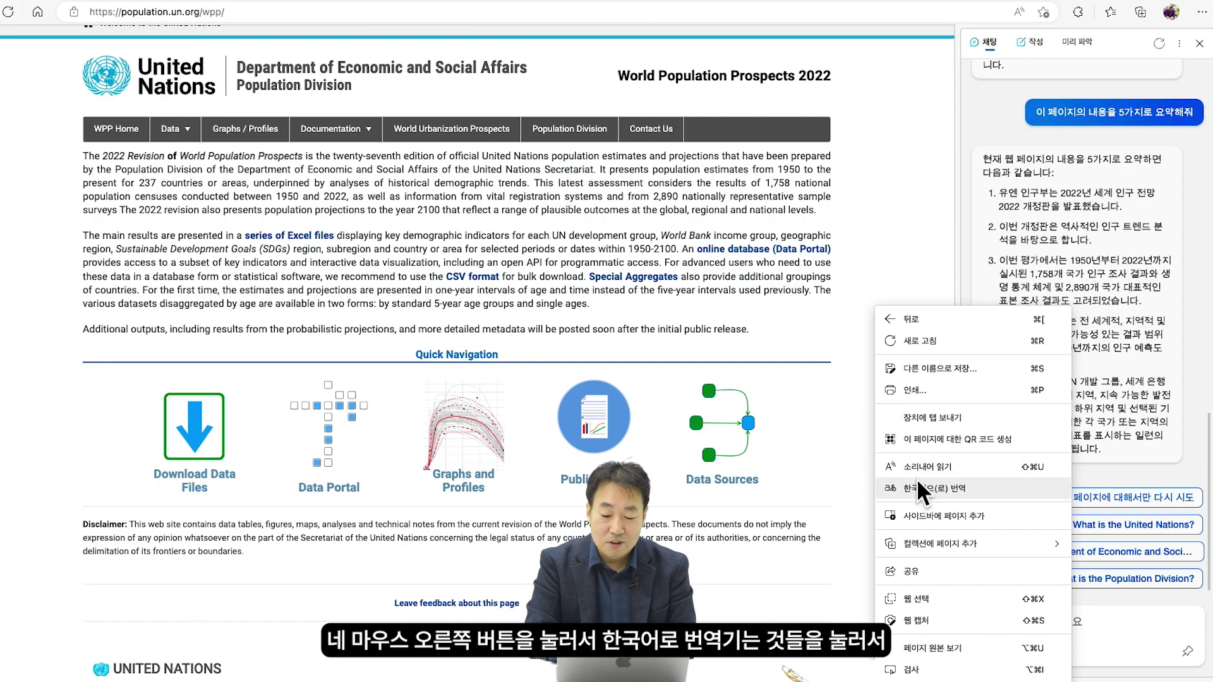
pyautogui.click(893, 259)
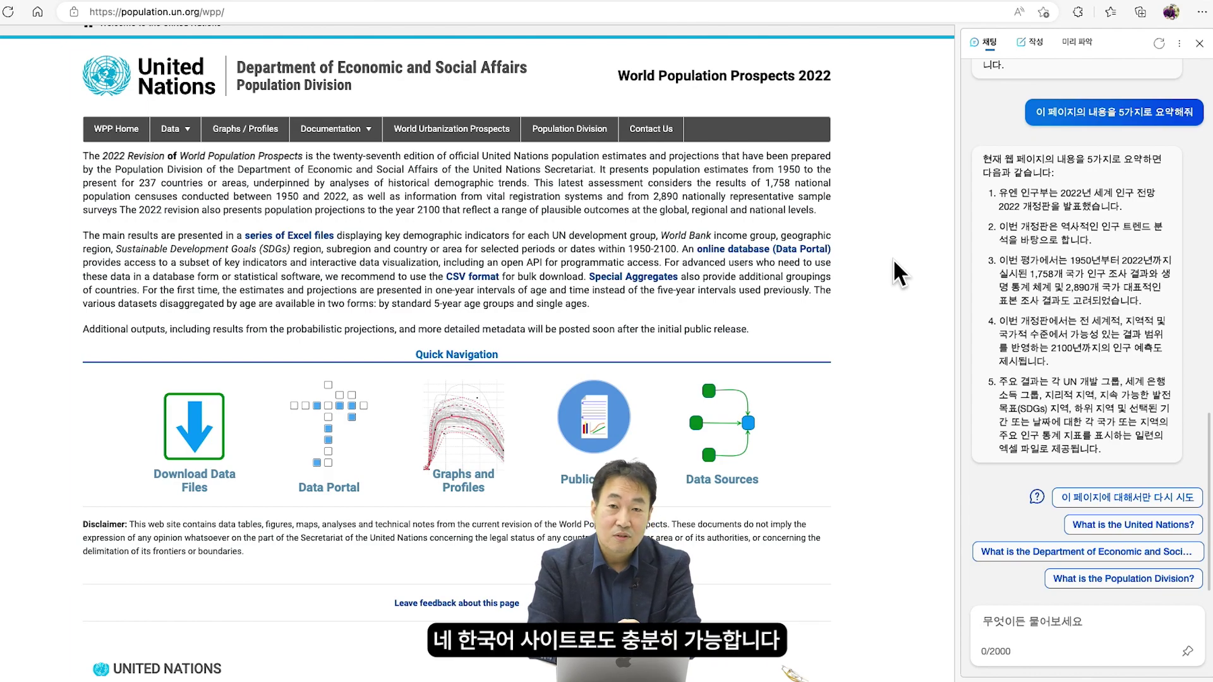
# Search the web for "비누 만드는 법"
pyautogui.click(790, 17)
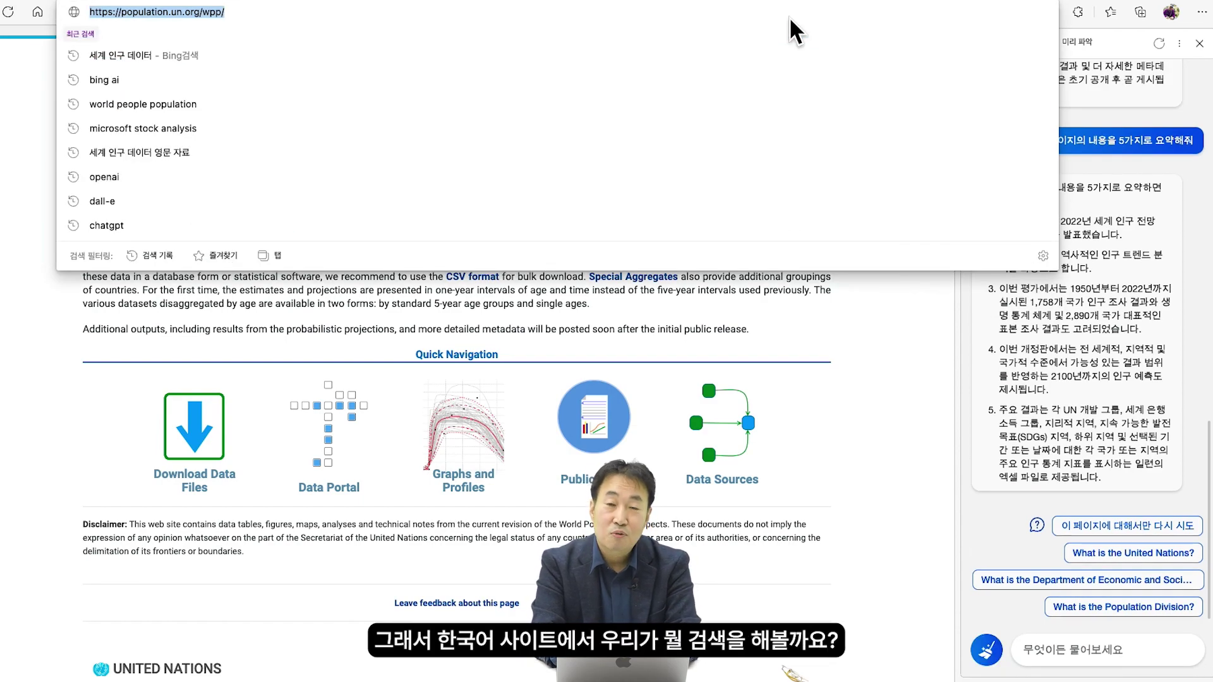
pyautogui.write('비')
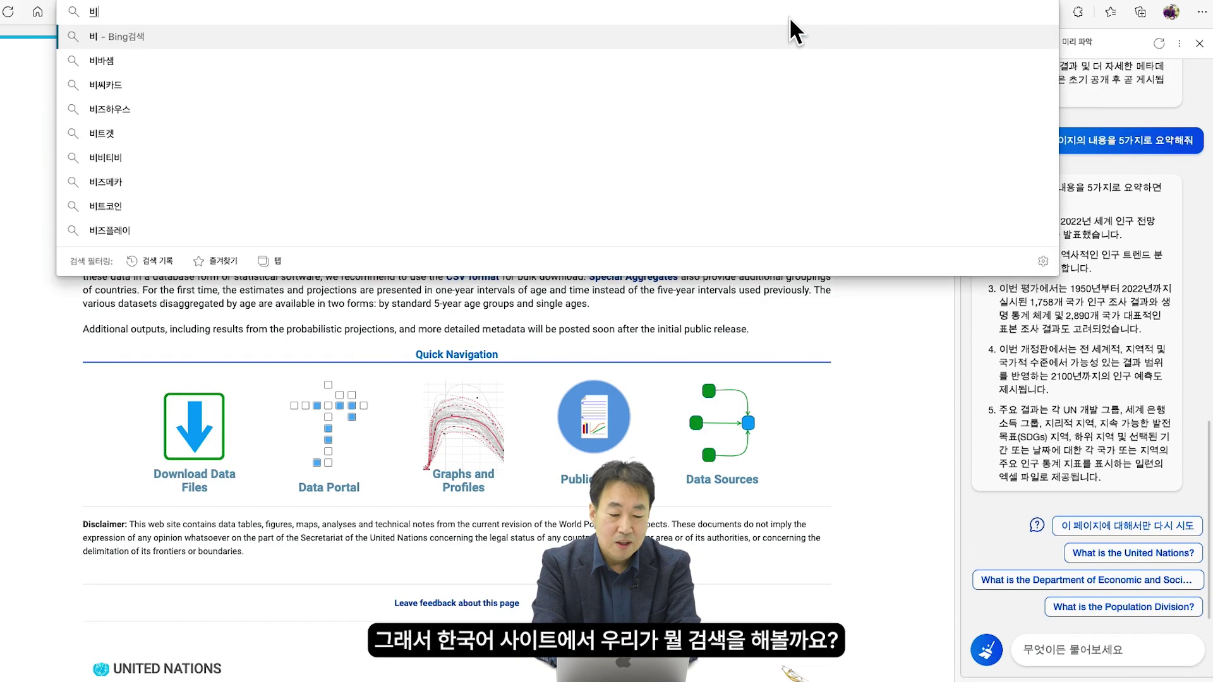
pyautogui.write('누 만드')
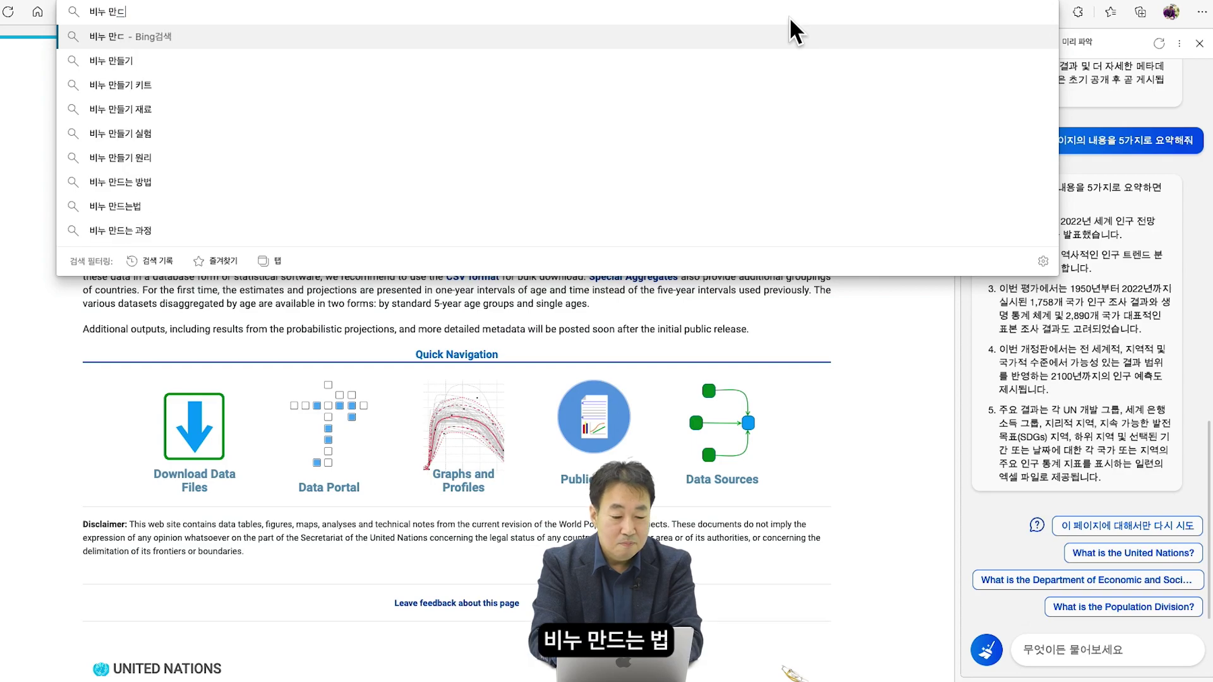
pyautogui.write('는 법')
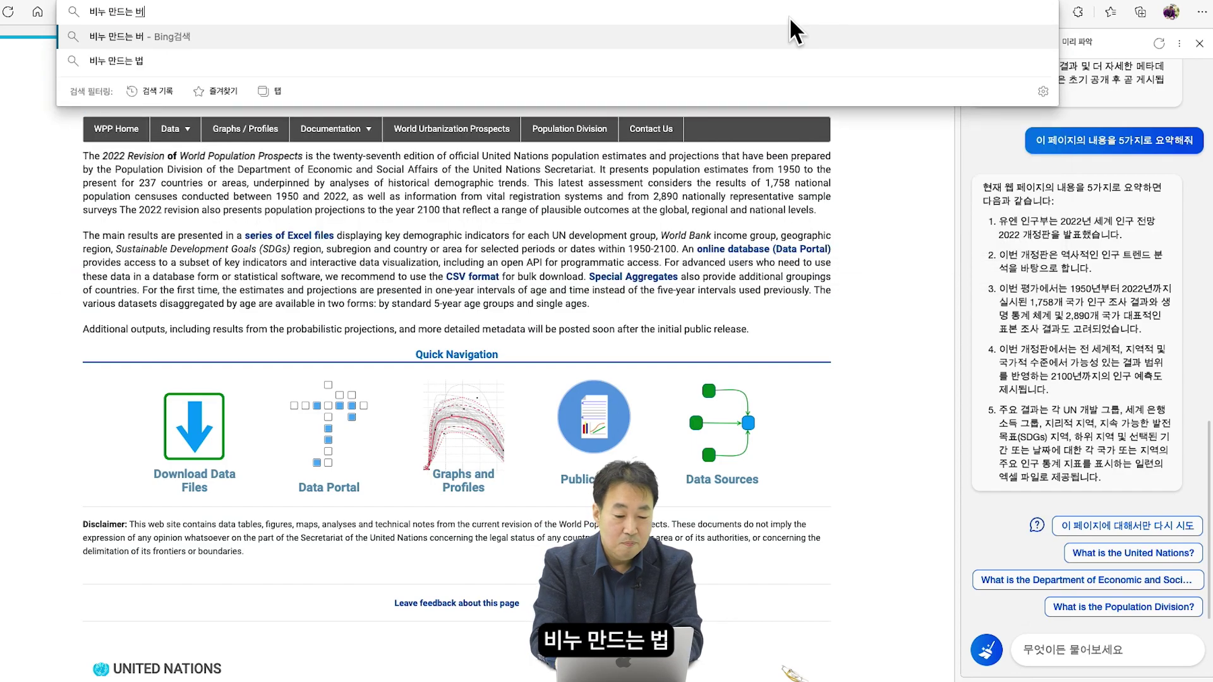
pyautogui.press('Return')
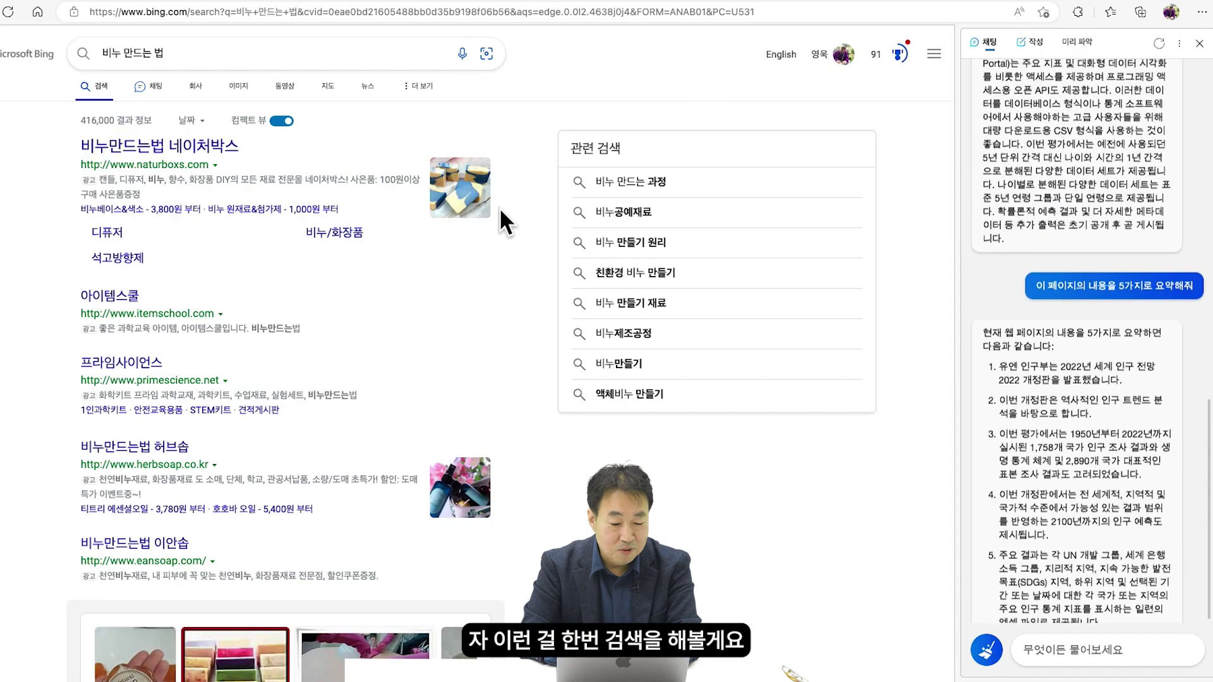
# Open the wikiHow article "나만의 수제비누 만드는 법" from the search results
pyautogui.scroll(-7, 403, 301)
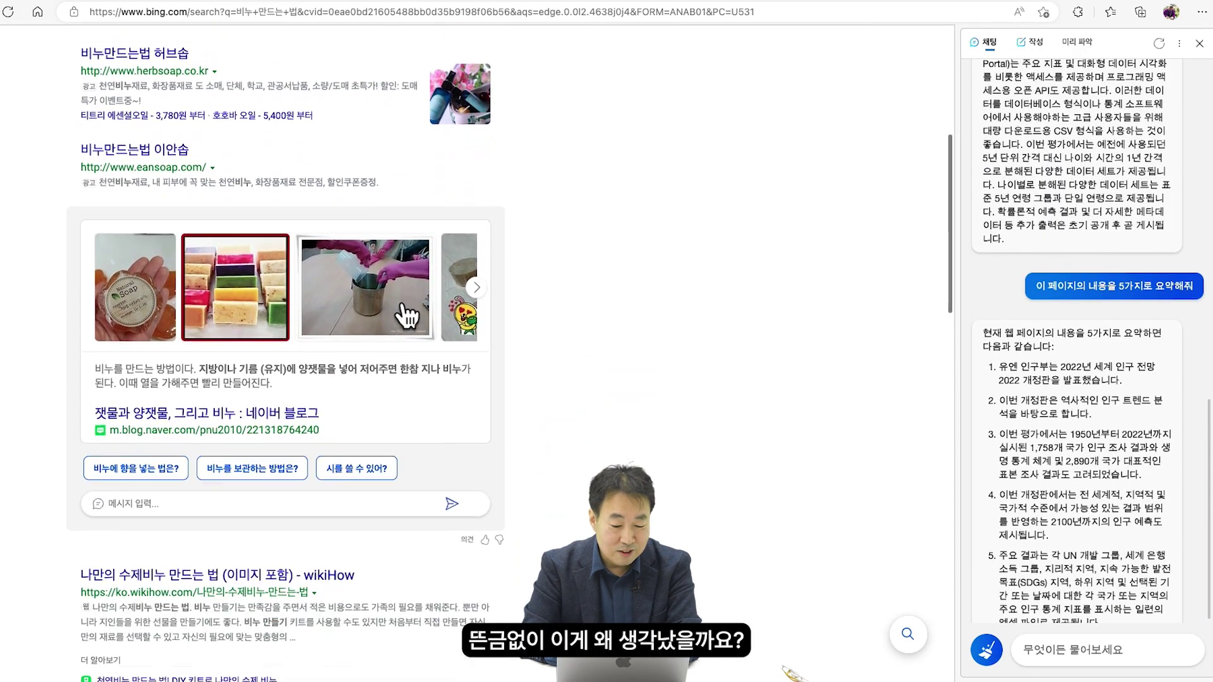
pyautogui.scroll(-4, 403, 300)
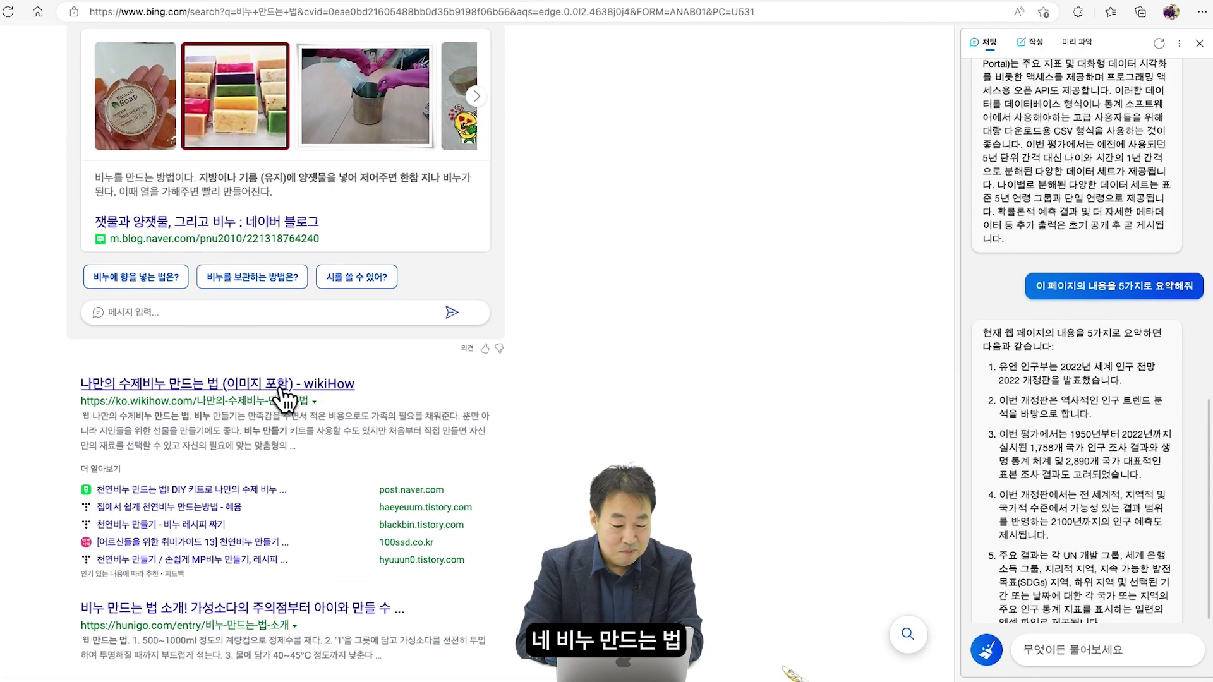
pyautogui.click(285, 319)
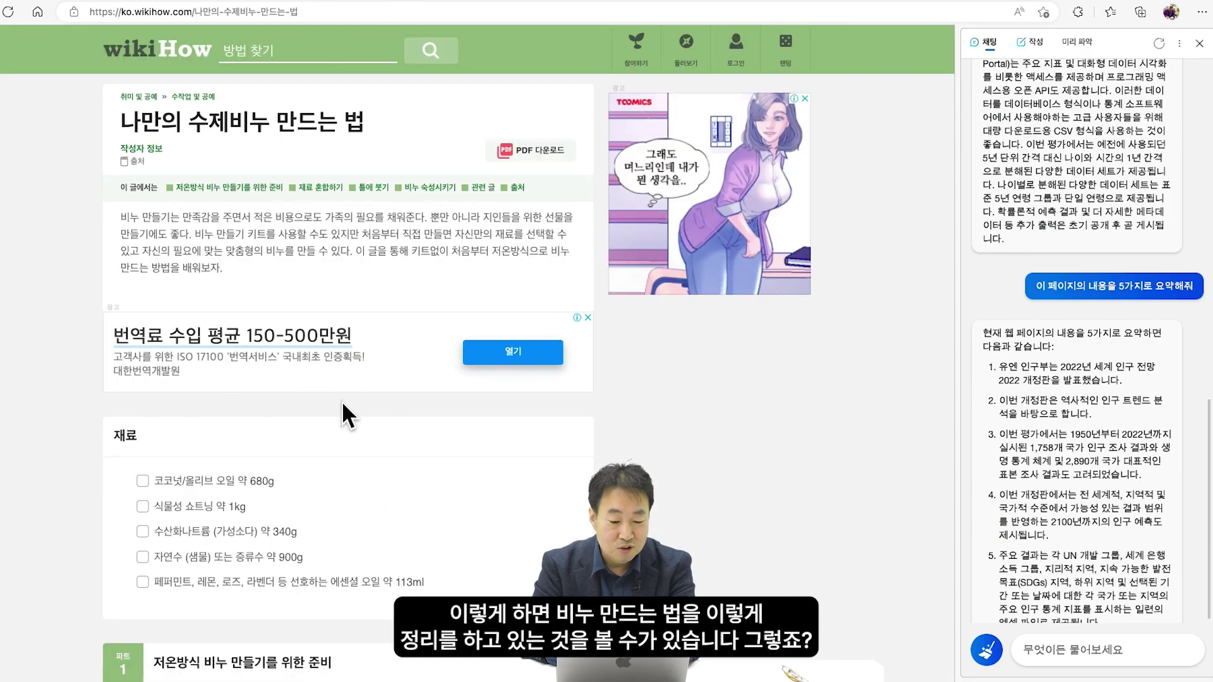
# Skim the soap-making article and ask the chat to summarise it with "이 페이지 내용을 요약해줘"
pyautogui.scroll(-2, 341, 400)
pyautogui.scroll(-10, 342, 402)
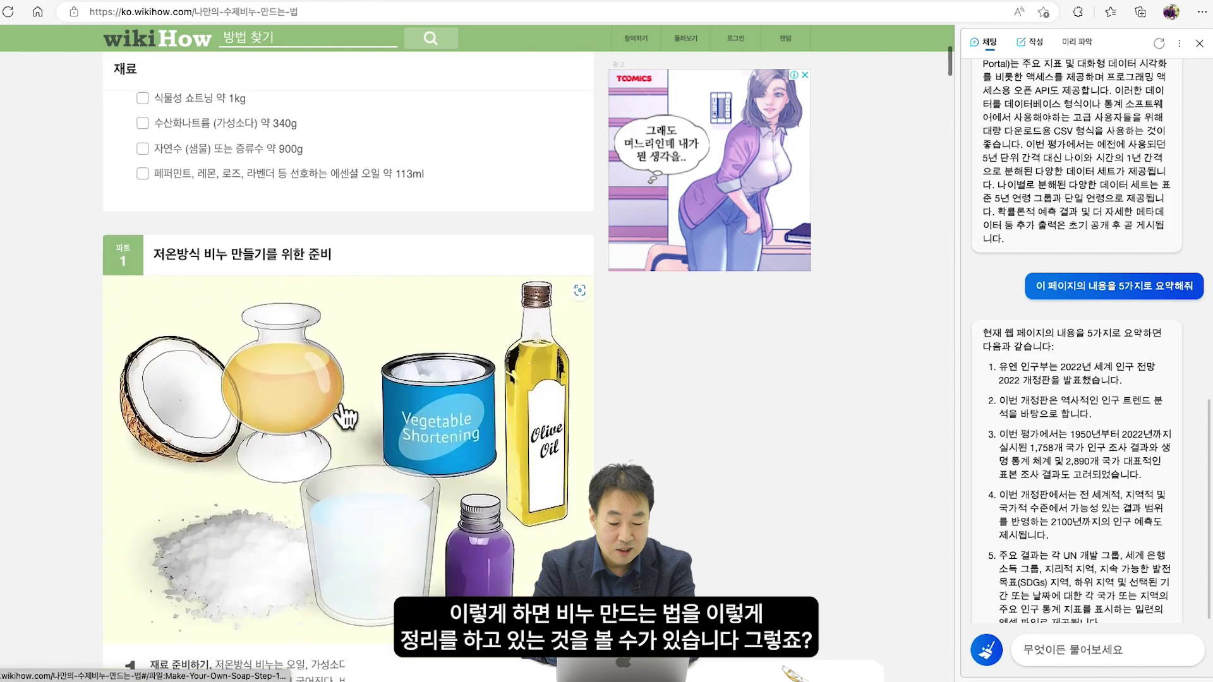
pyautogui.scroll(-10, 343, 408)
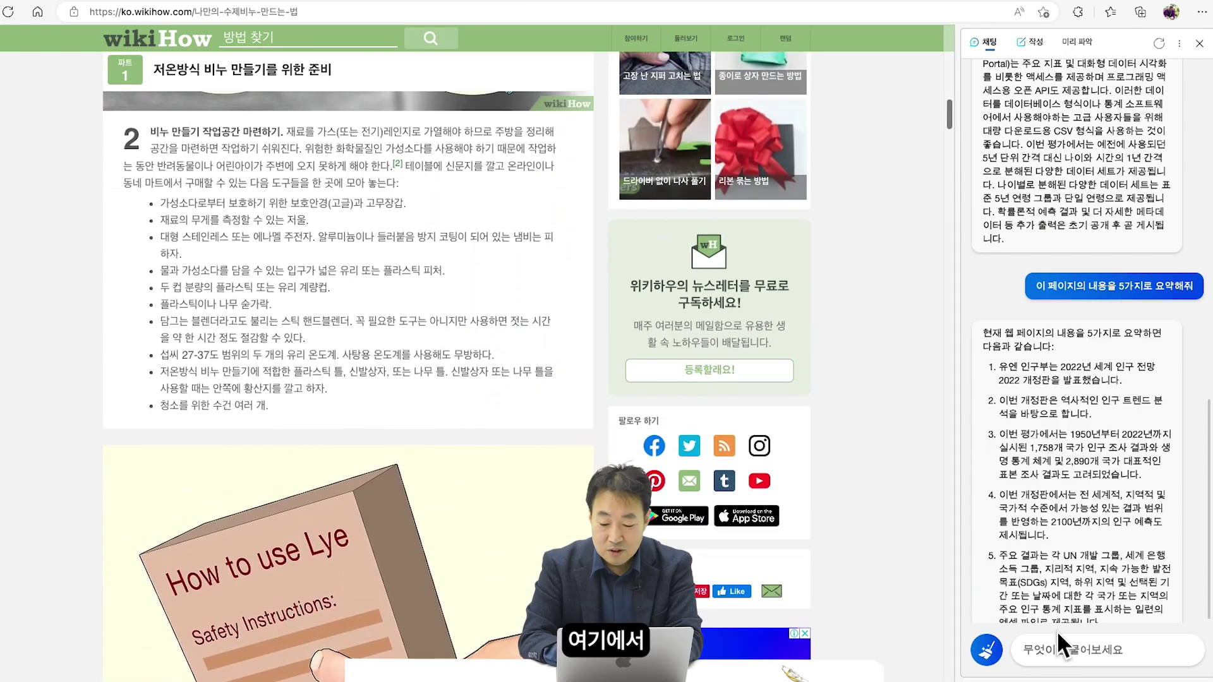
pyautogui.click(1061, 654)
pyautogui.write('이 페이지 내')
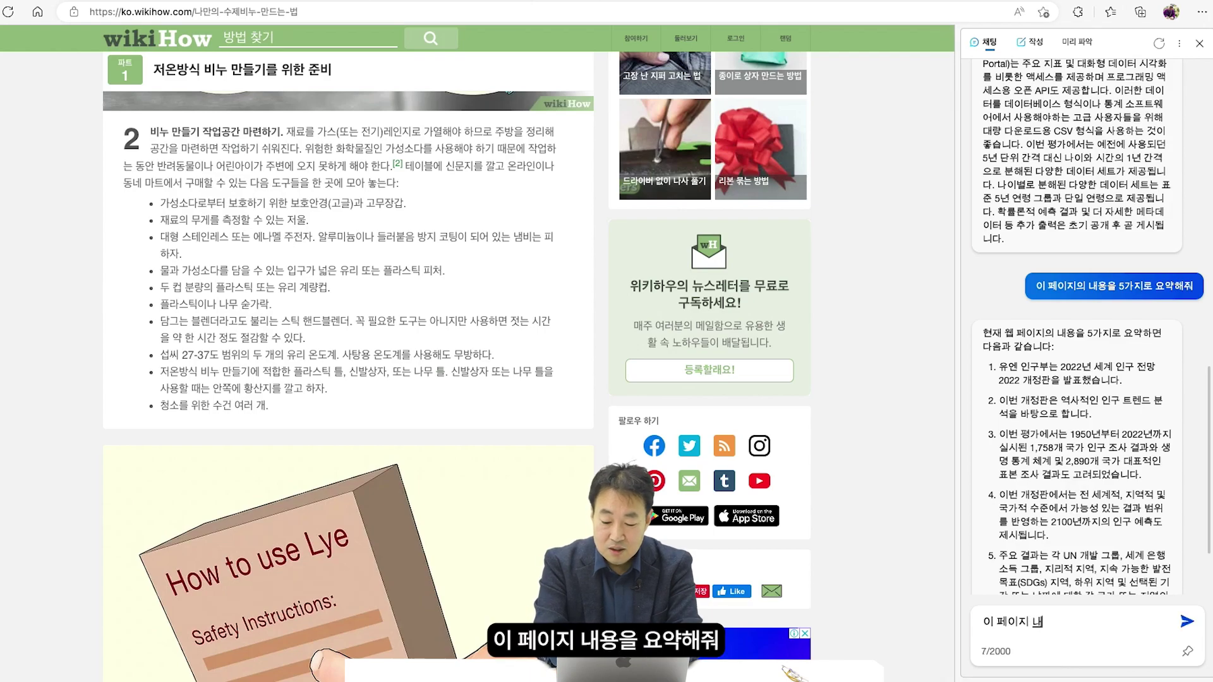
pyautogui.write('용으을 요약해줘')
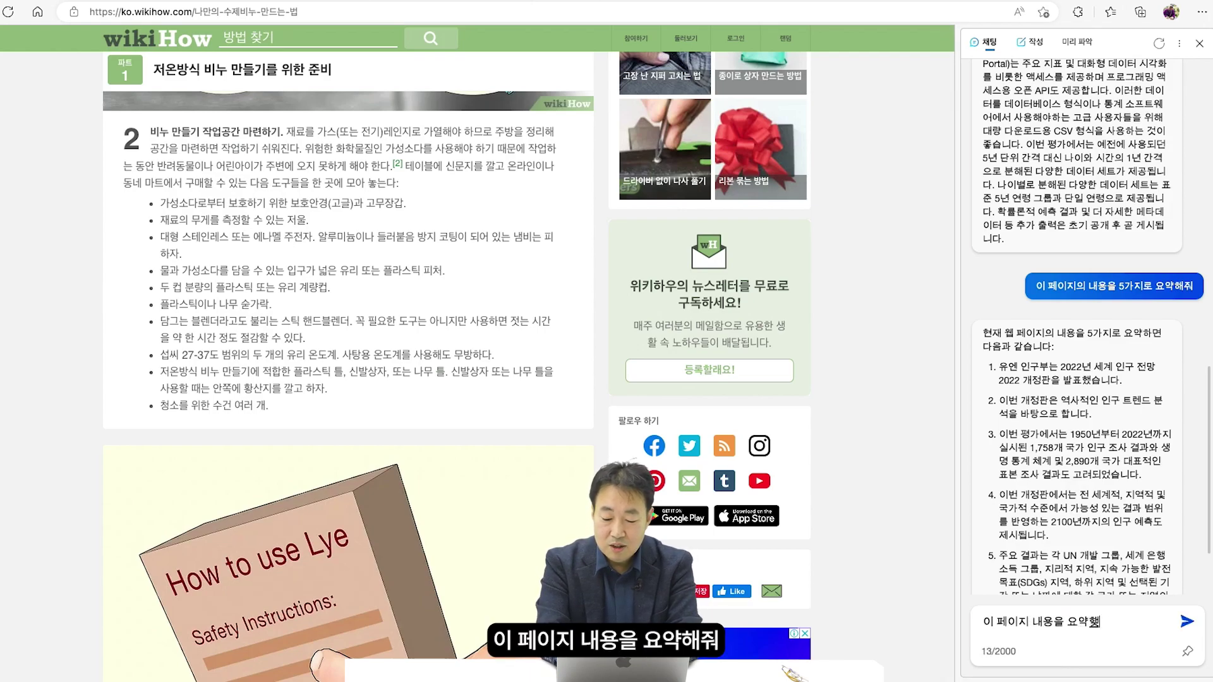
pyautogui.press('Return')
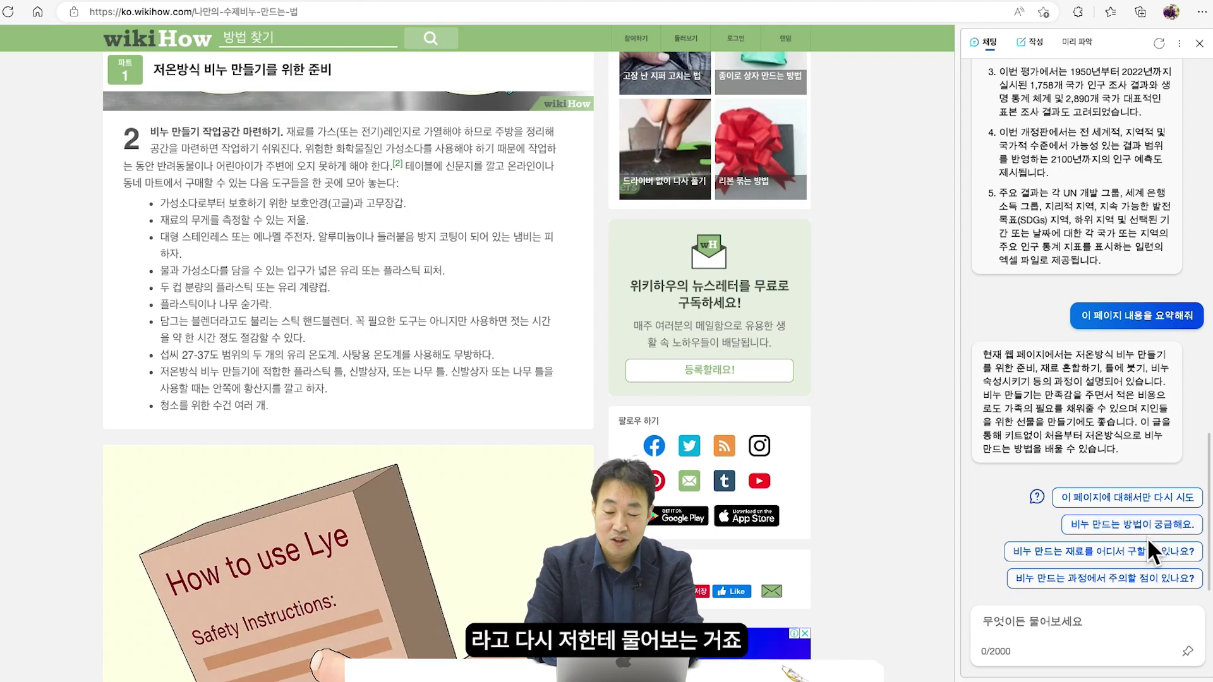
# Ask the chat the suggested question "비누 만드는 재료를 어디서 구할 수 있나요?" and open the blog.naver.com source from its answer
pyautogui.click(1141, 552)
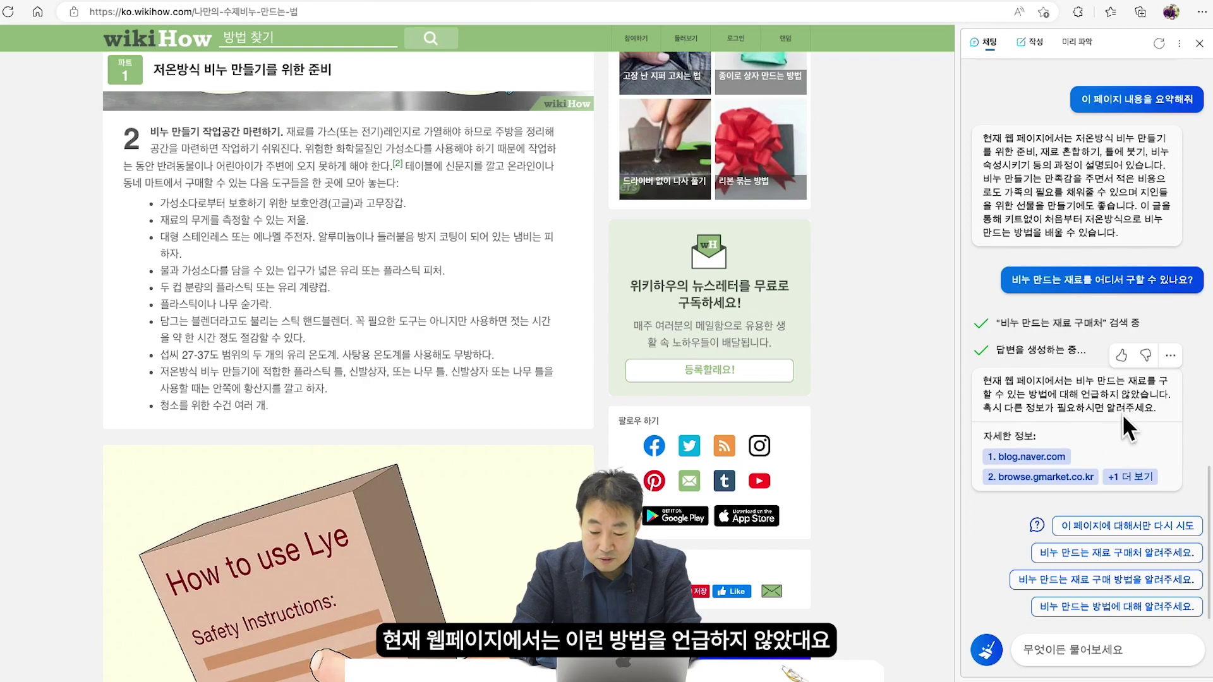
pyautogui.click(1055, 461)
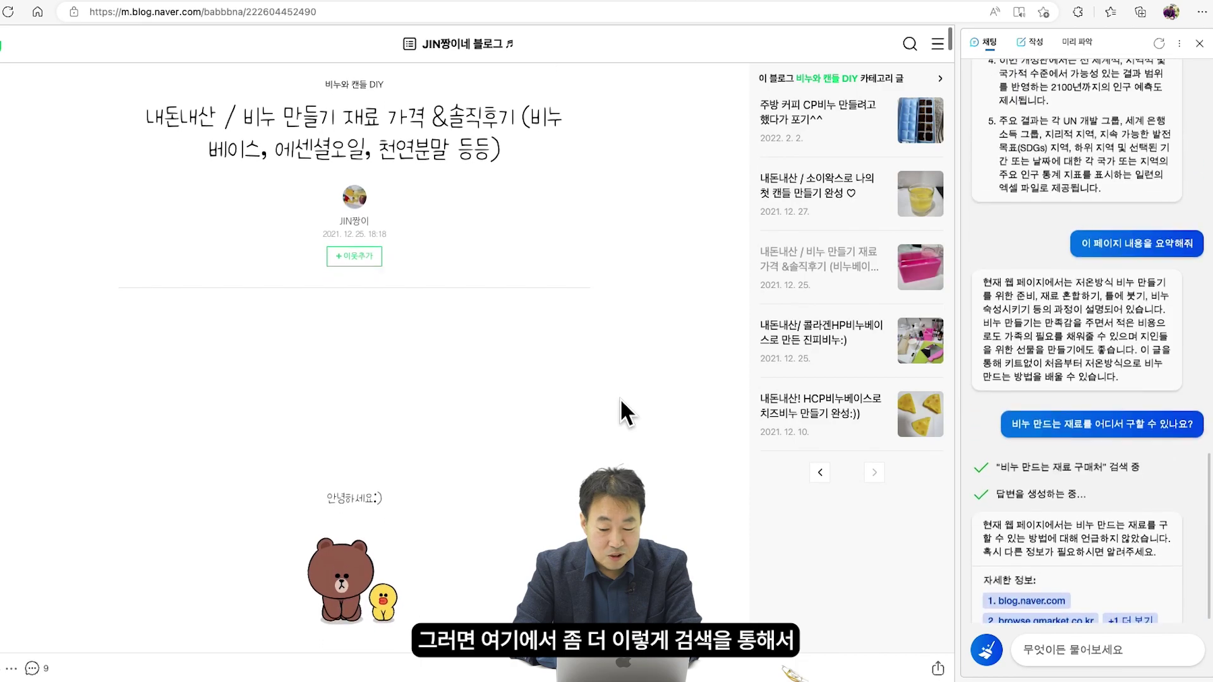
pyautogui.scroll(-5, 514, 468)
pyautogui.scroll(-3, 510, 456)
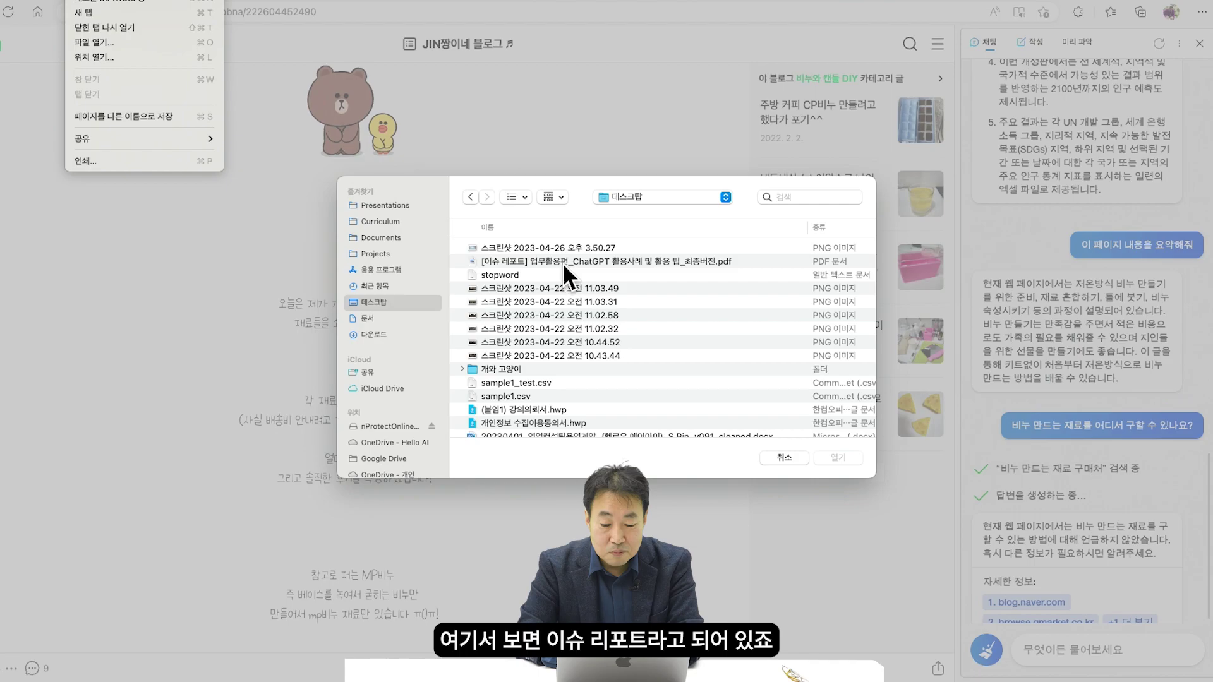
# Open the PDF file "[이슈 레포트] 업무활용편_ChatGPT 활용사례 및 활용 팁_최종버전.pdf" from the desktop folder in the browser
pyautogui.click(699, 258)
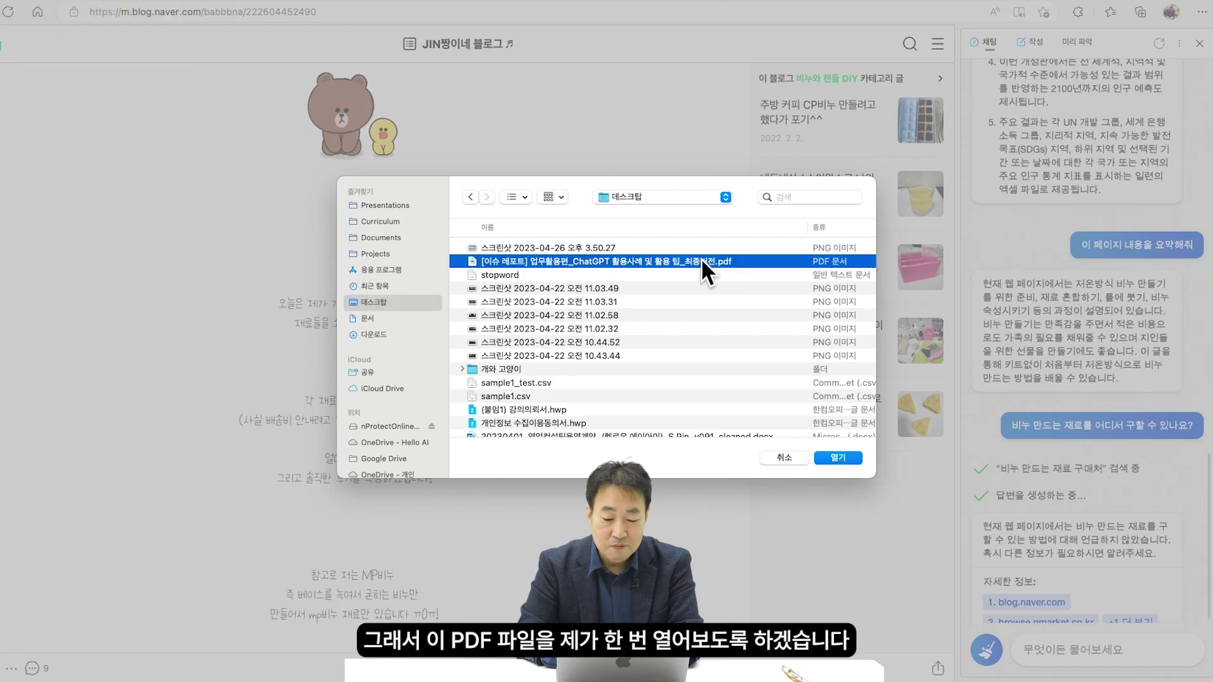
pyautogui.click(839, 456)
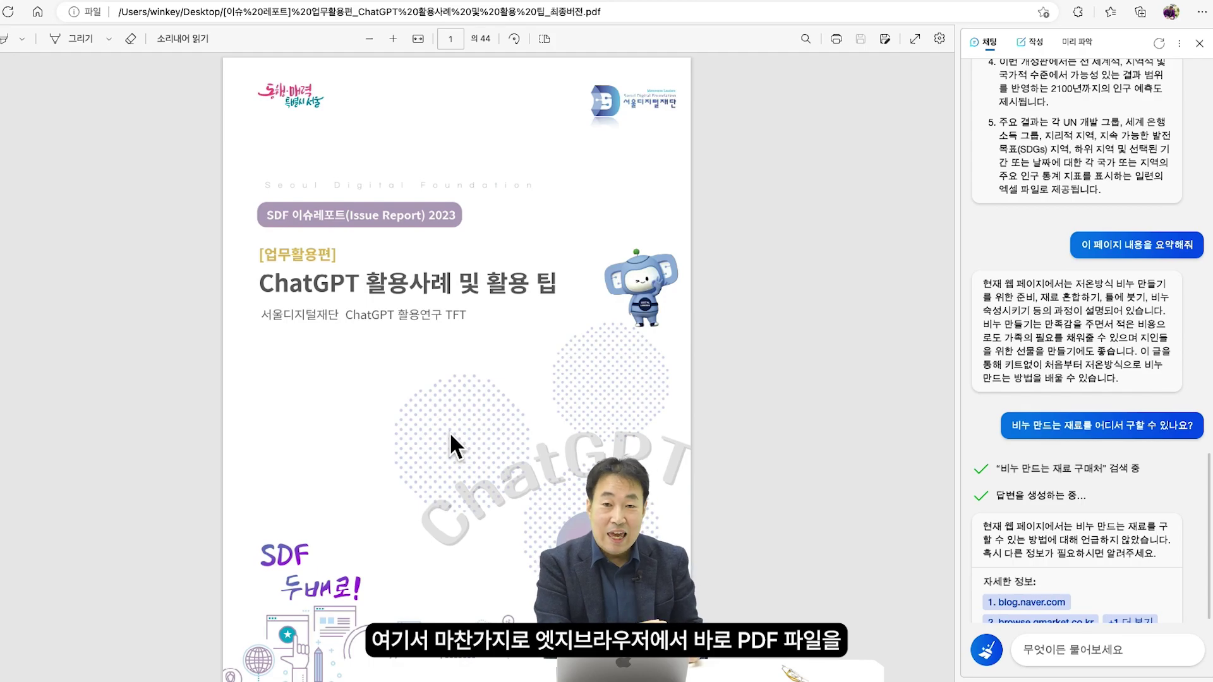
# Look through the cover and the table of contents of the ChatGPT issue report PDF
pyautogui.scroll(-2, 449, 431)
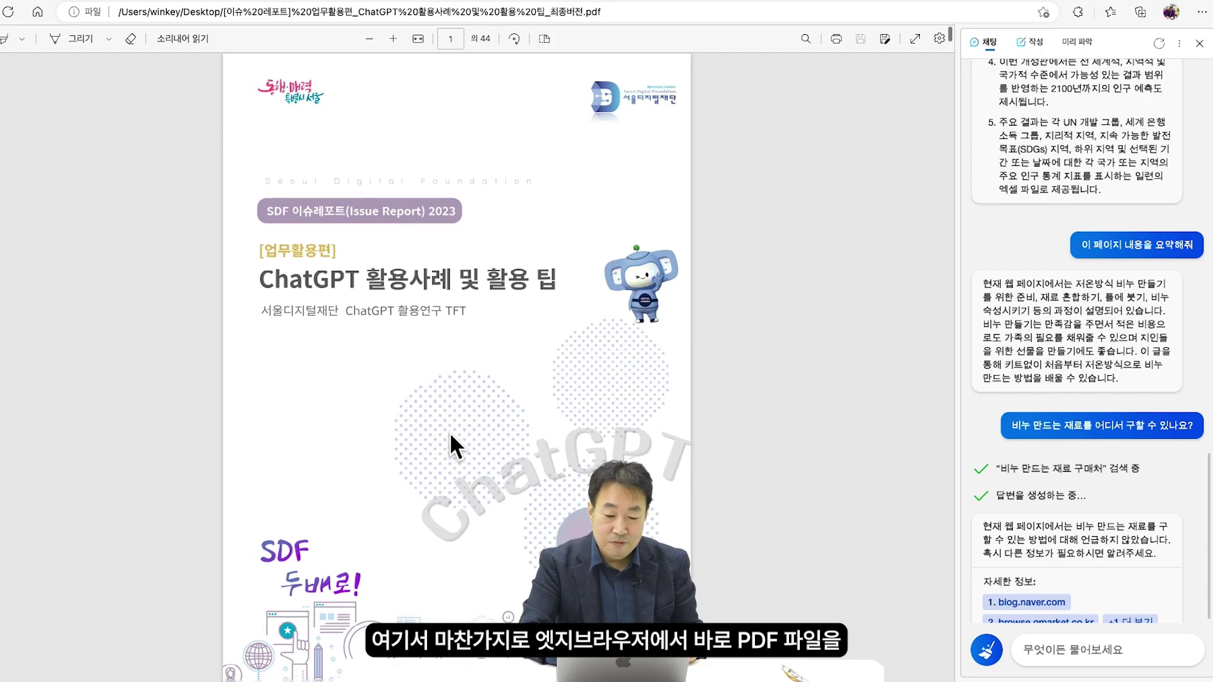
pyautogui.scroll(-12, 450, 434)
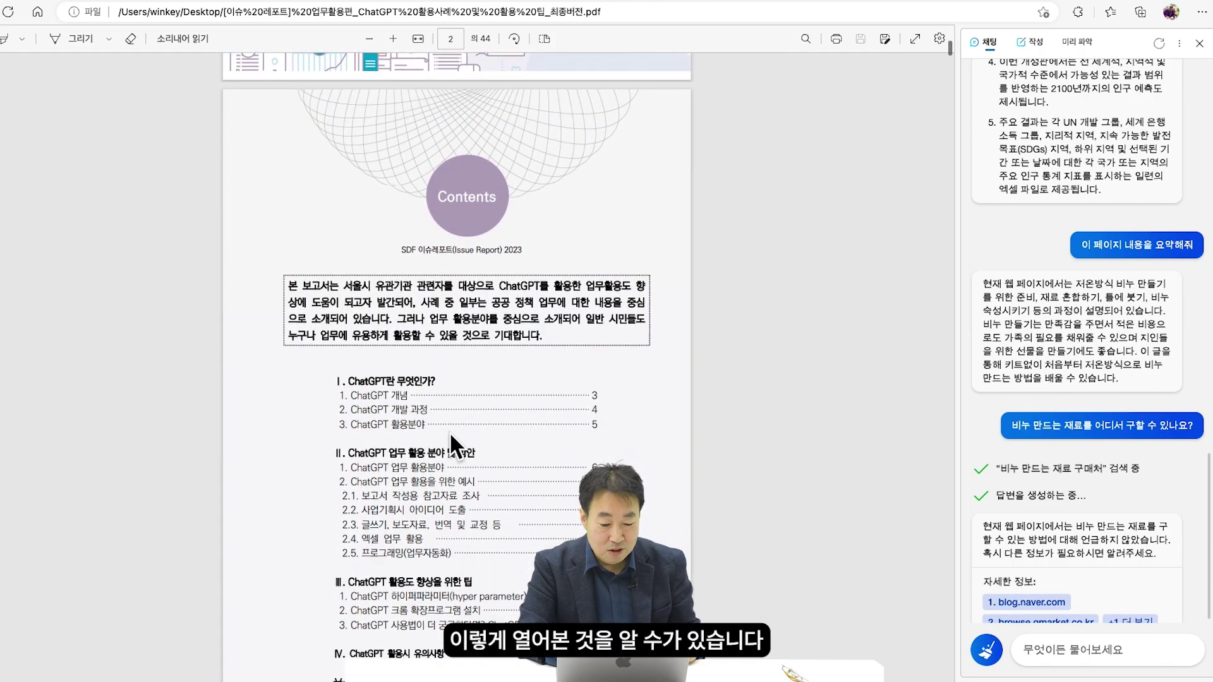
pyautogui.scroll(3, 449, 431)
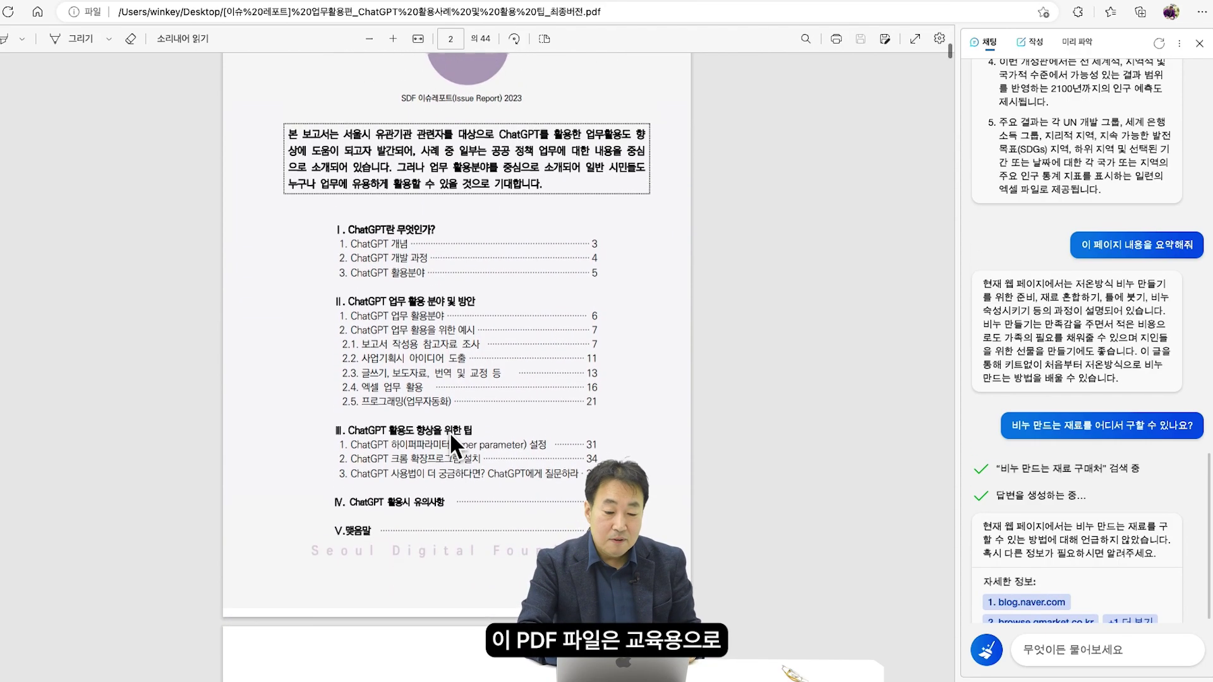
pyautogui.scroll(10, 449, 430)
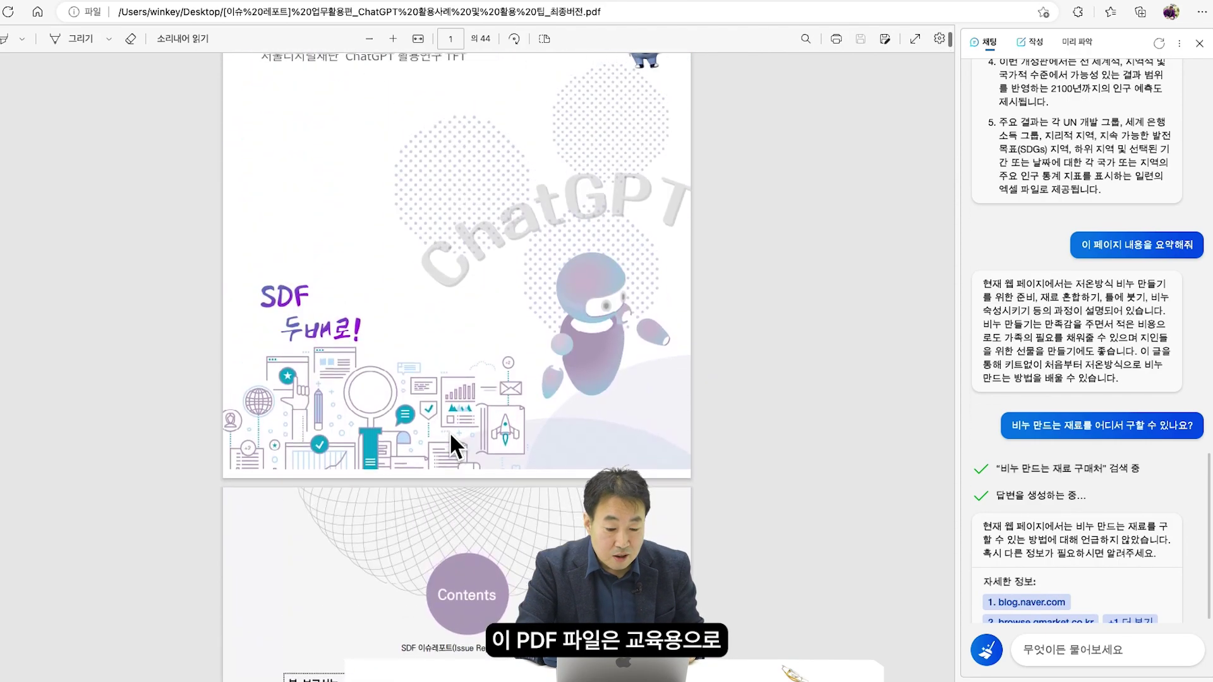
pyautogui.scroll(2, 449, 431)
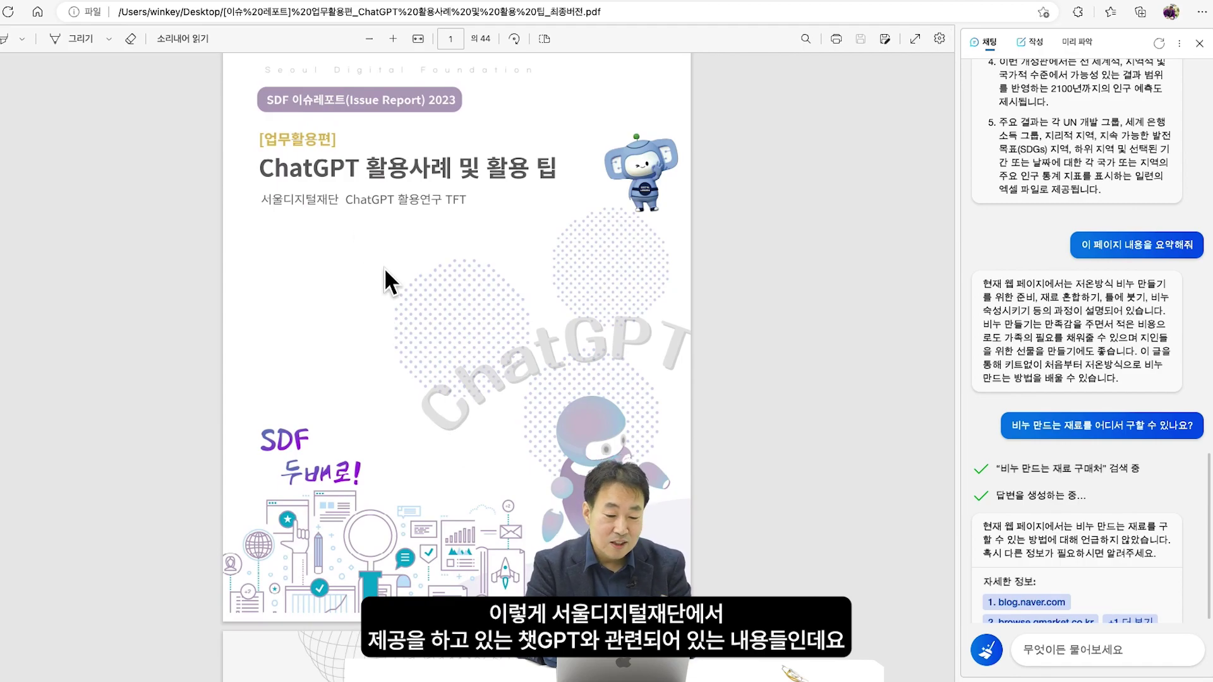
pyautogui.scroll(-10, 384, 274)
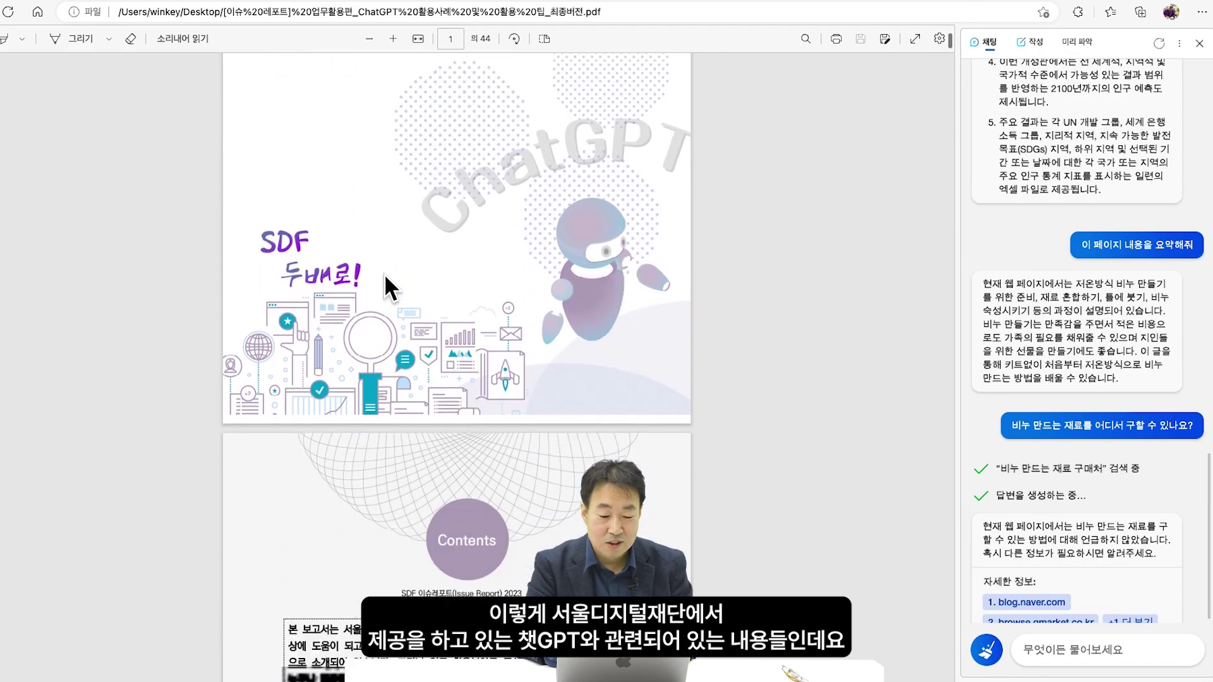
pyautogui.scroll(-2, 384, 274)
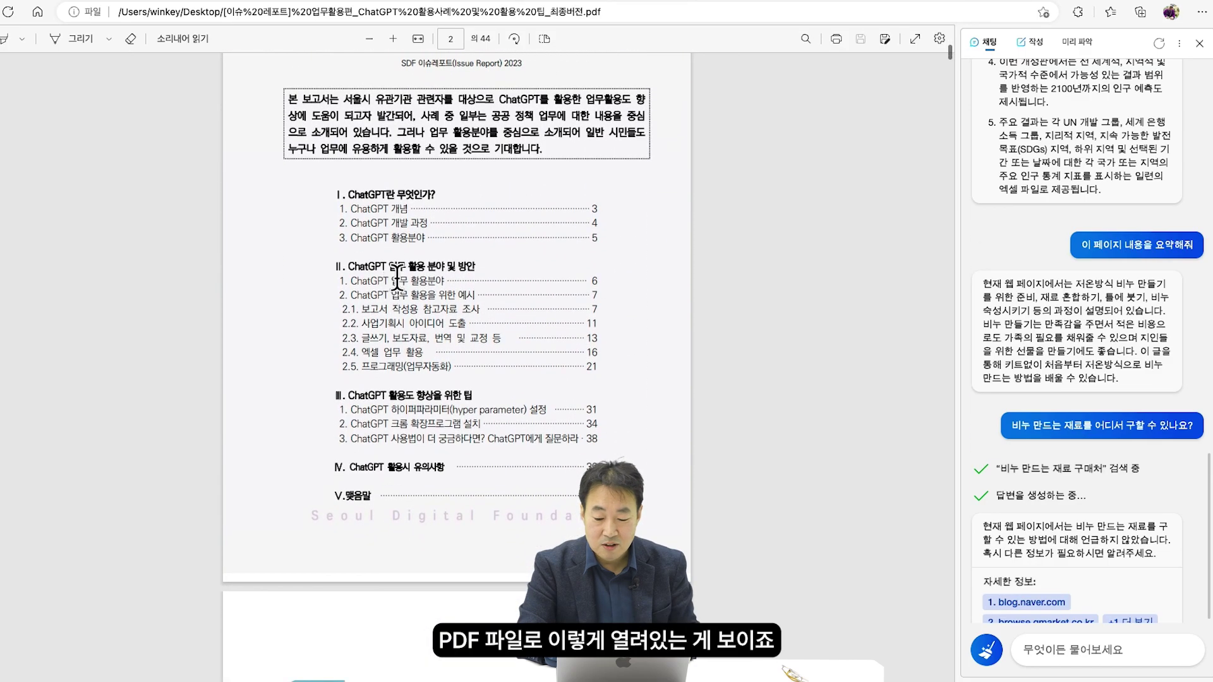
pyautogui.scroll(-2, 1001, 411)
# Ask the chat to summarise the open PDF with "열려있는 PDF 파일의 내용을 요약해줘"
pyautogui.click(1109, 641)
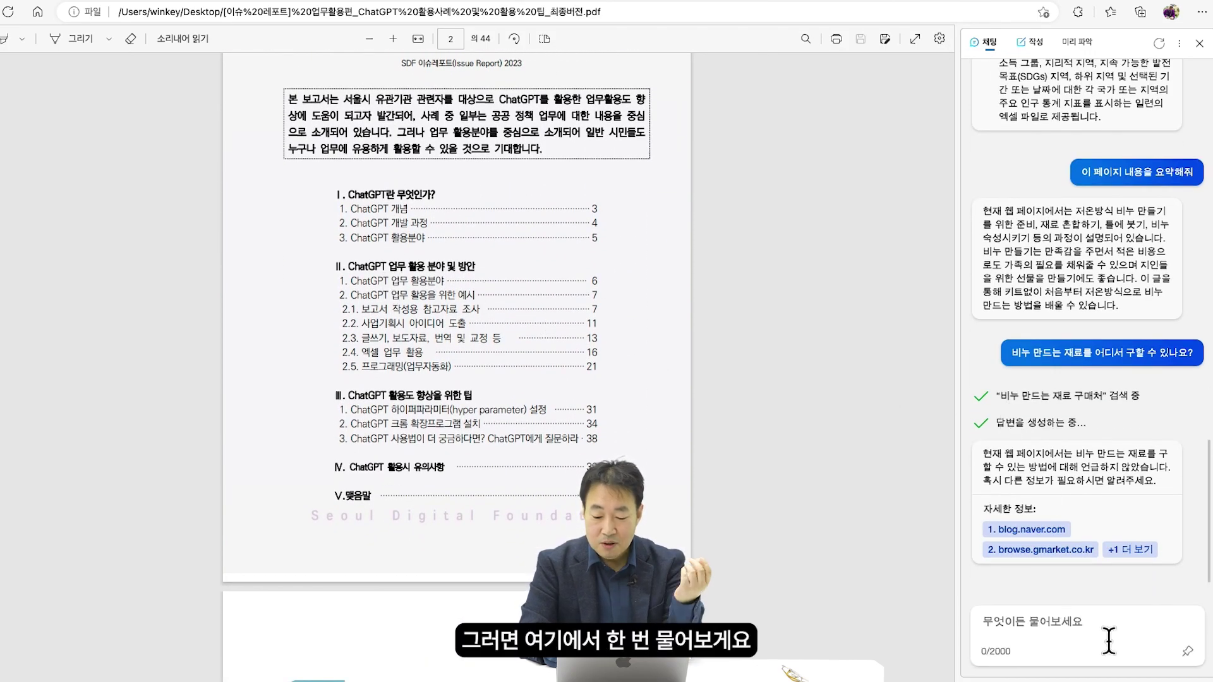
pyautogui.write('이')
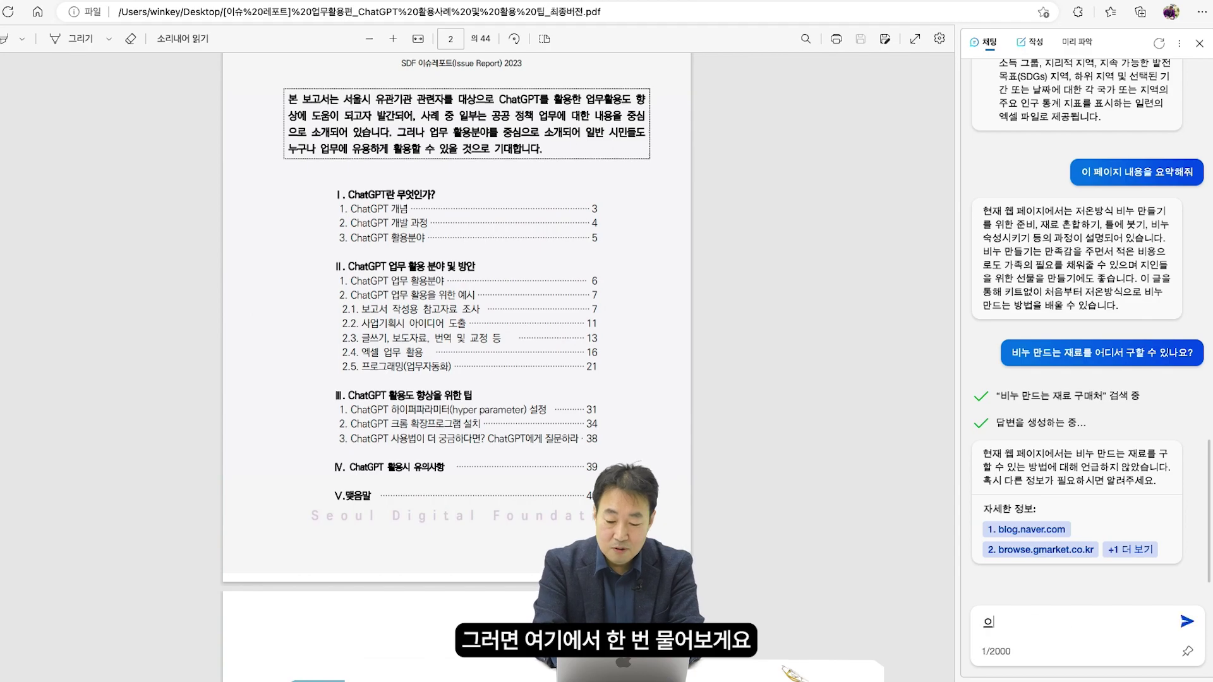
pyautogui.write(' P')
pyautogui.press('BackSpace')
pyautogui.press('BackSpace')
pyautogui.press('BackSpace')
pyautogui.write('열려있는 PDF 파일의 내용을 요약해줘')
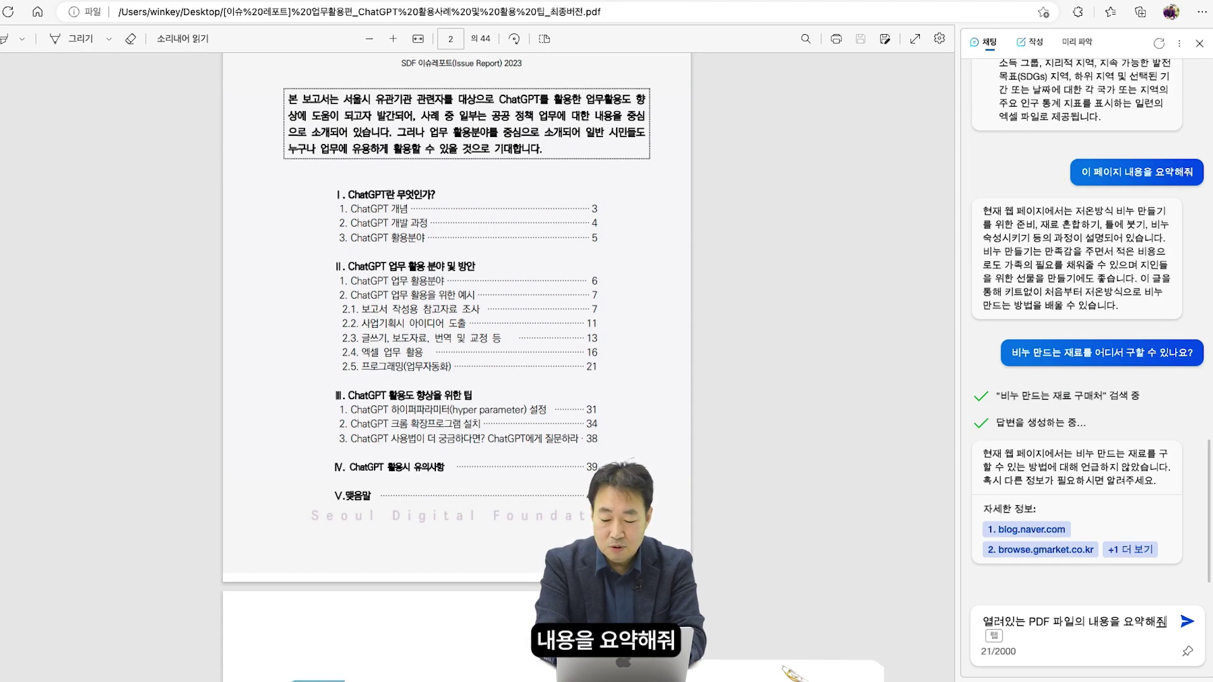
pyautogui.press('Return')
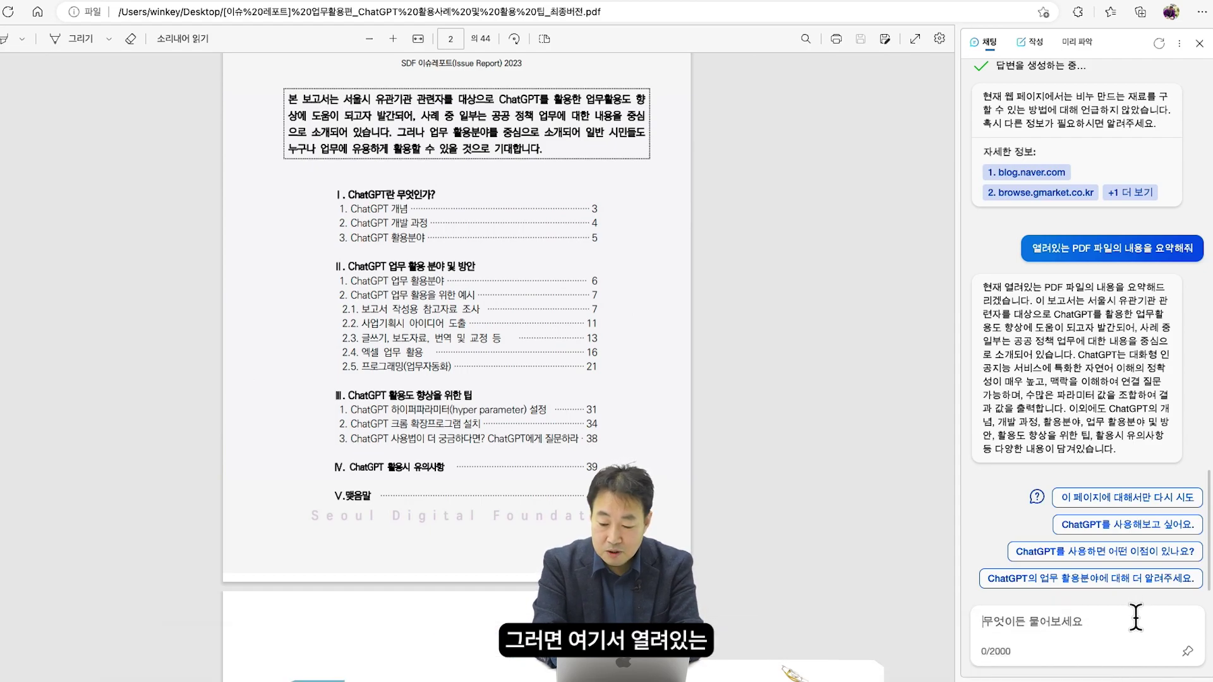
# Ask the chat to analyse page 6 of the PDF with "열려있는 PDF 파일의 6페이지 내용을 분석해줘"
pyautogui.write('열')
pyautogui.write('려있는 ㅔㅇㄹ')
pyautogui.write('PDF 파일의 6페이지 내용을 분석해줘')
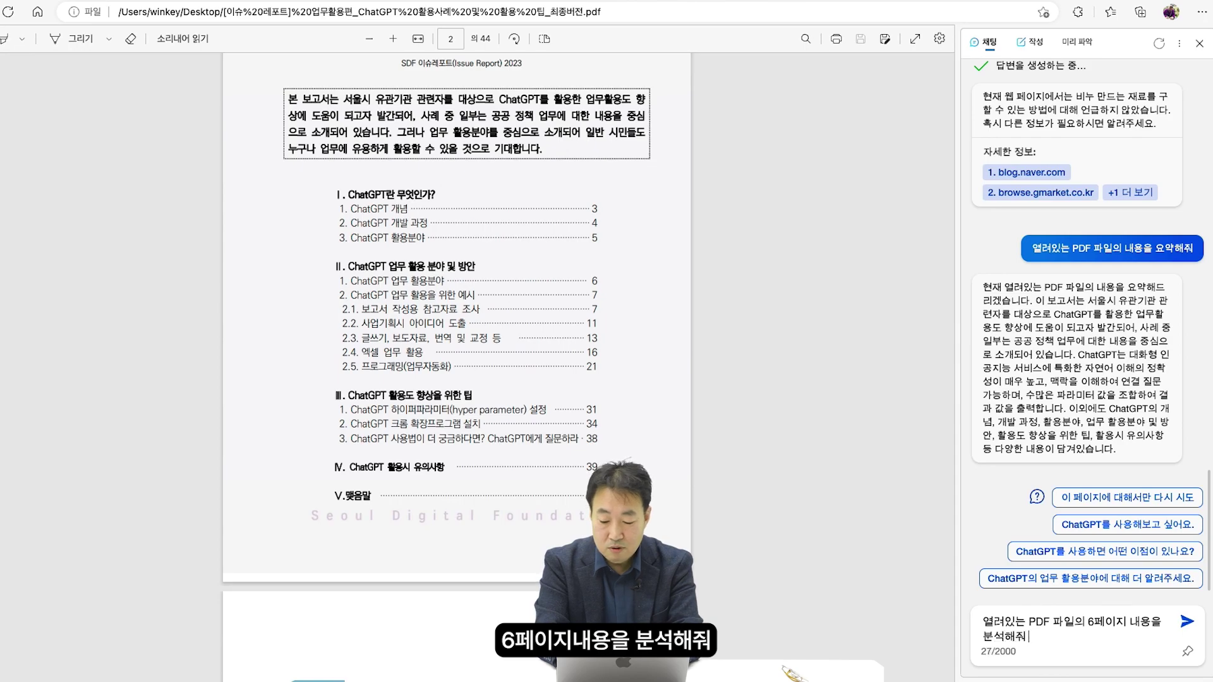
pyautogui.press('Return')
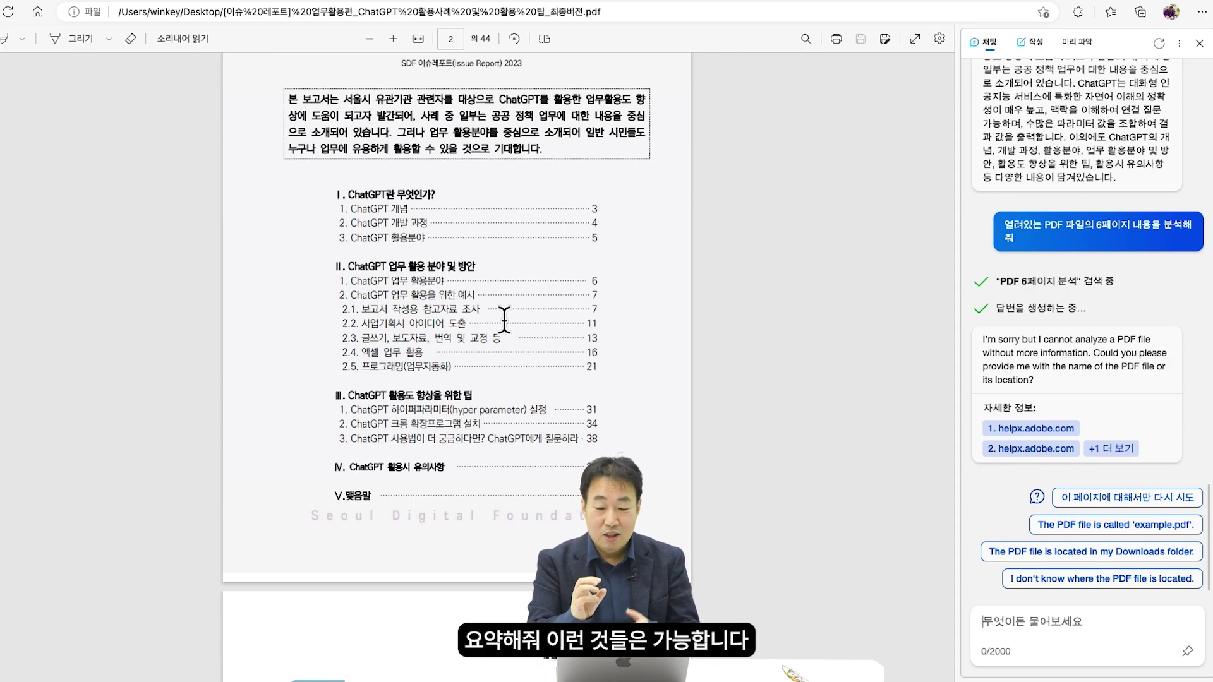
# Ask the chat for a ten-point summary of the PDF with "열려있는 PDF의 주요 내용을 10가지로 요약해줘"
pyautogui.click(1010, 625)
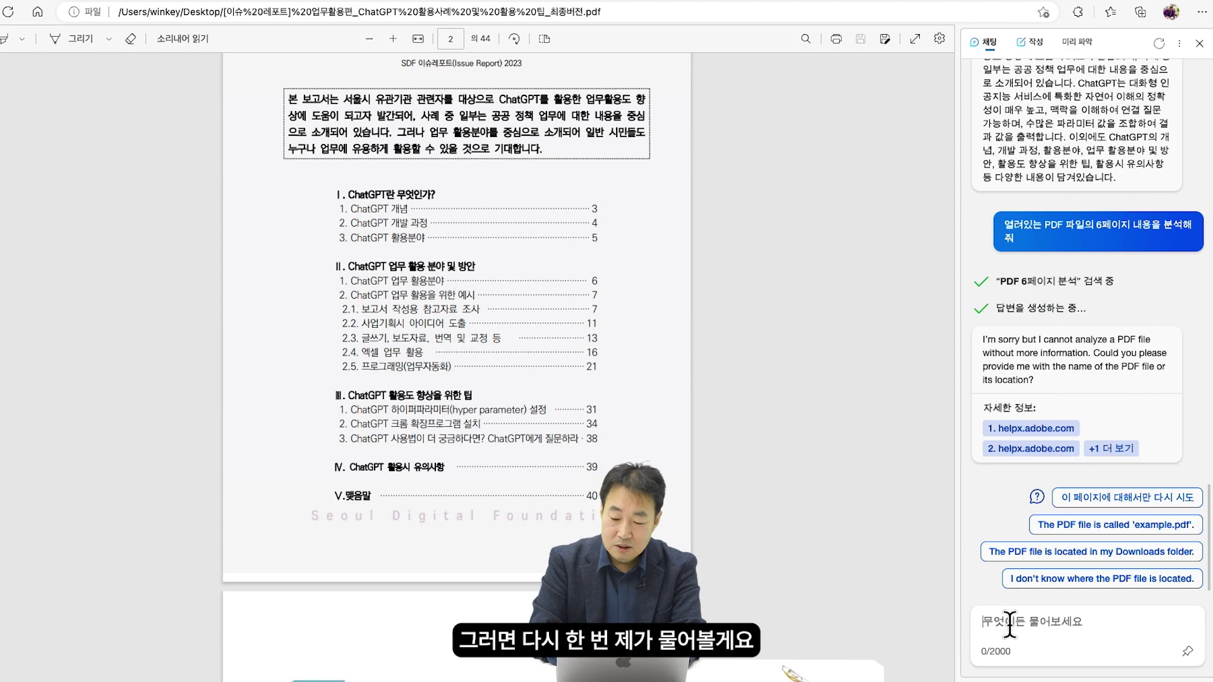
pyautogui.write('열려')
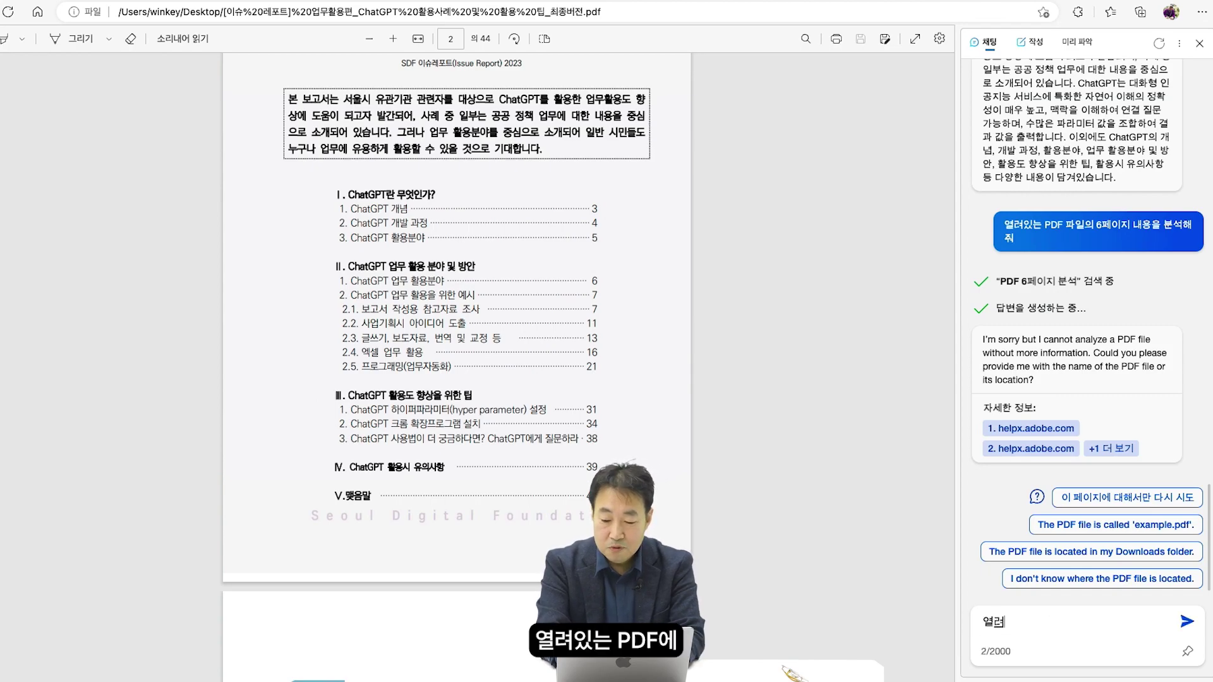
pyautogui.write('있는 PDF의 주요 내용을 10')
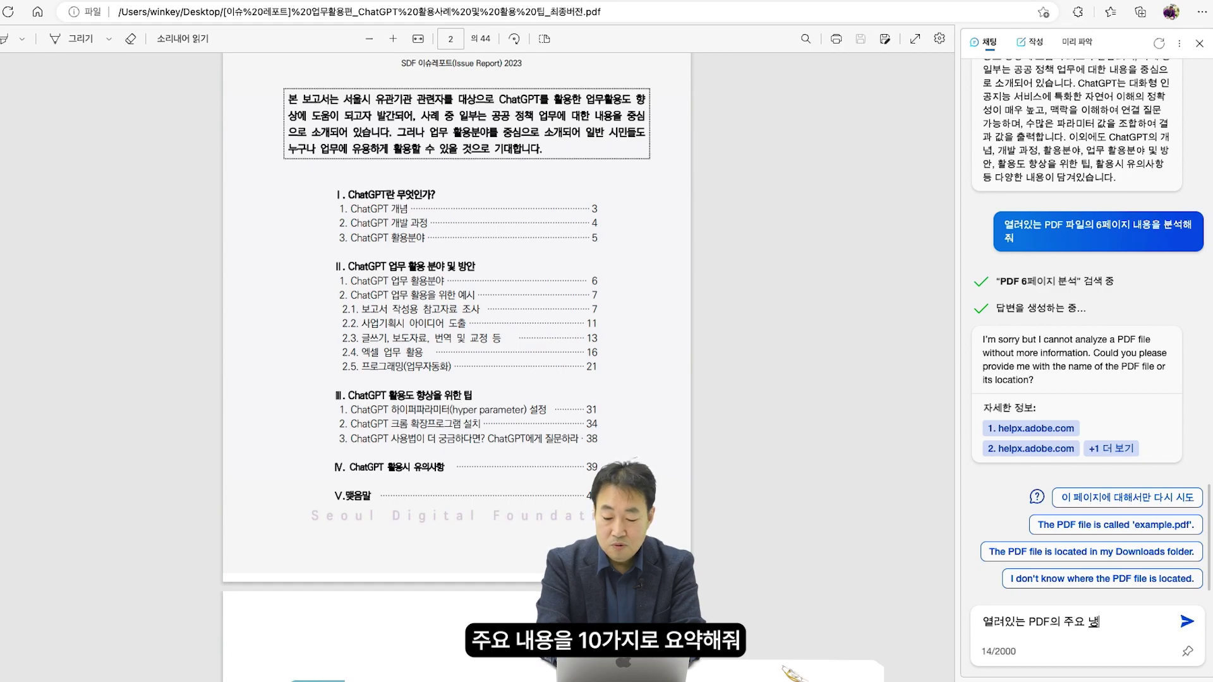
pyautogui.write('가지')
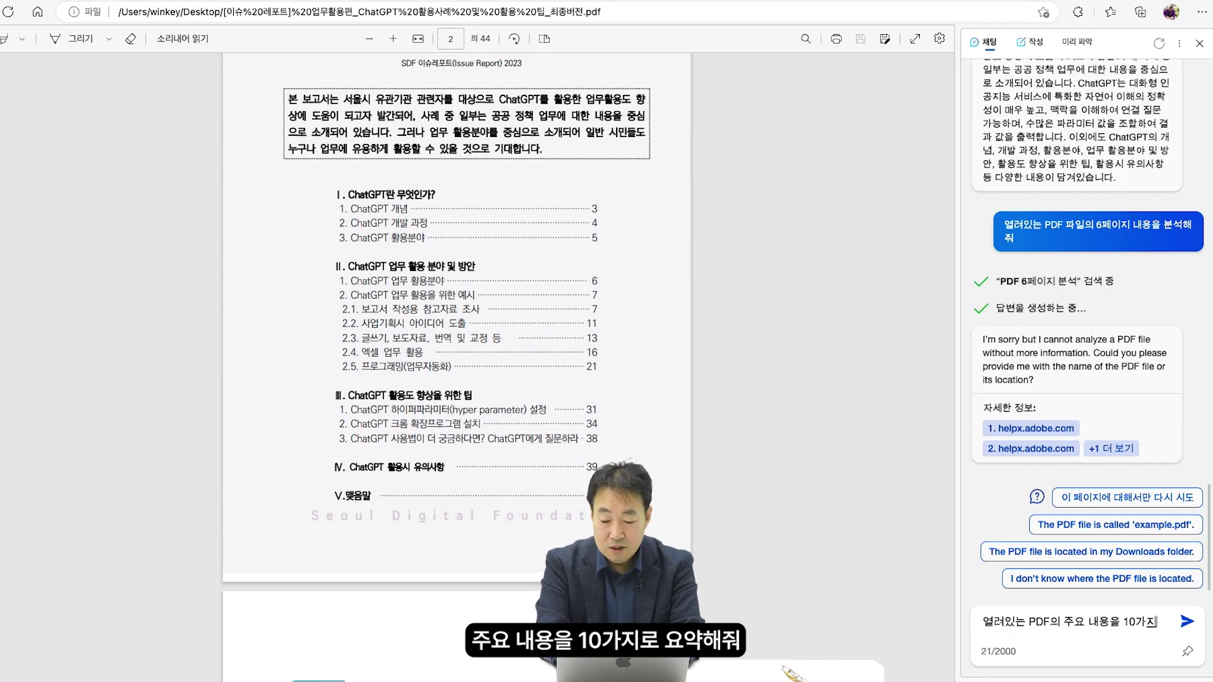
pyautogui.write('로 요약해줘')
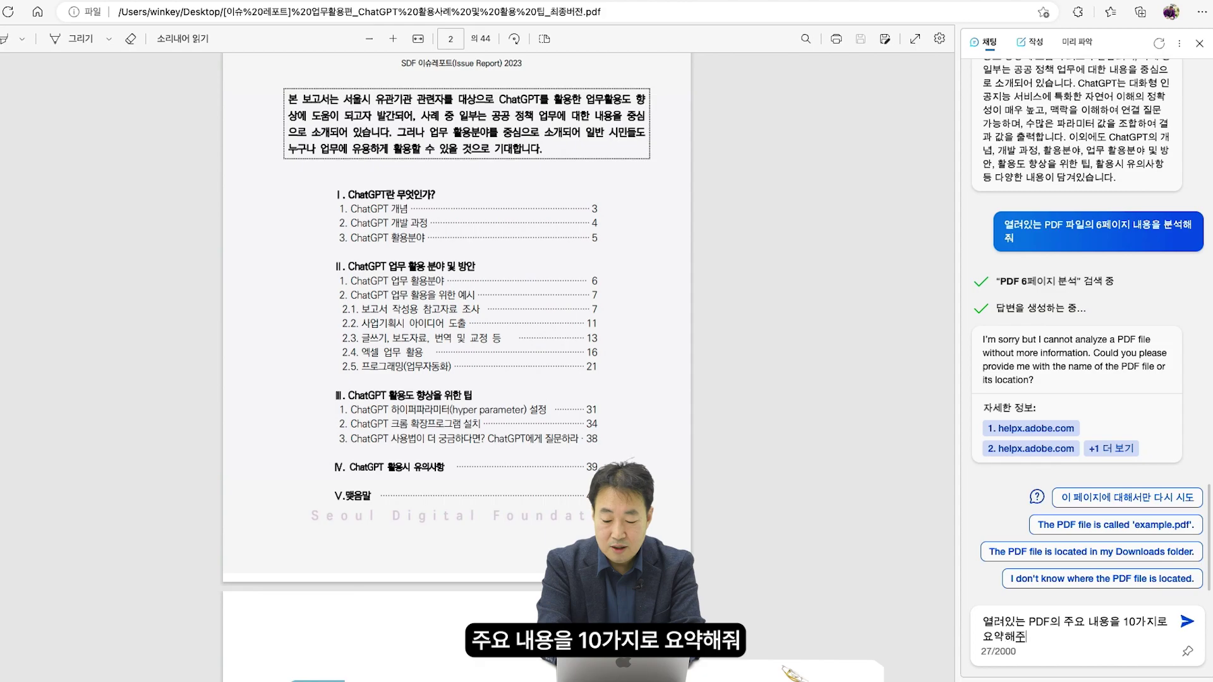
pyautogui.press('Return')
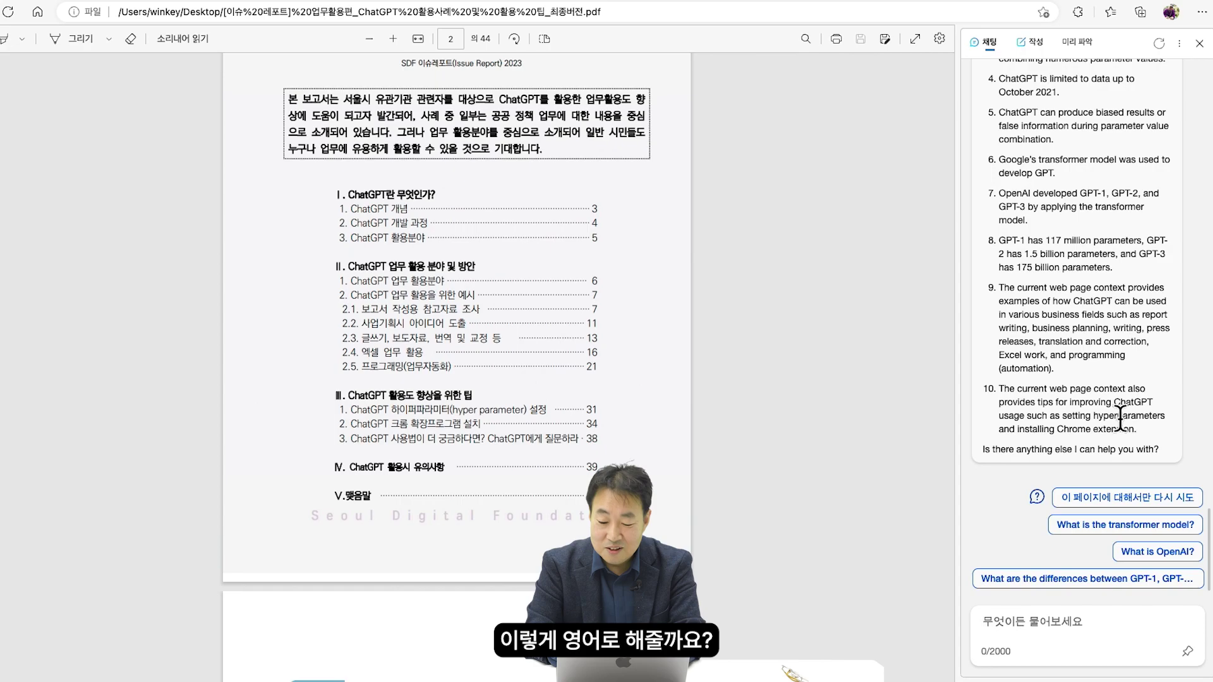
# Ask the chat to give the last answer in Korean with "방금 내용을 한국어로 해줘"
pyautogui.click(1083, 617)
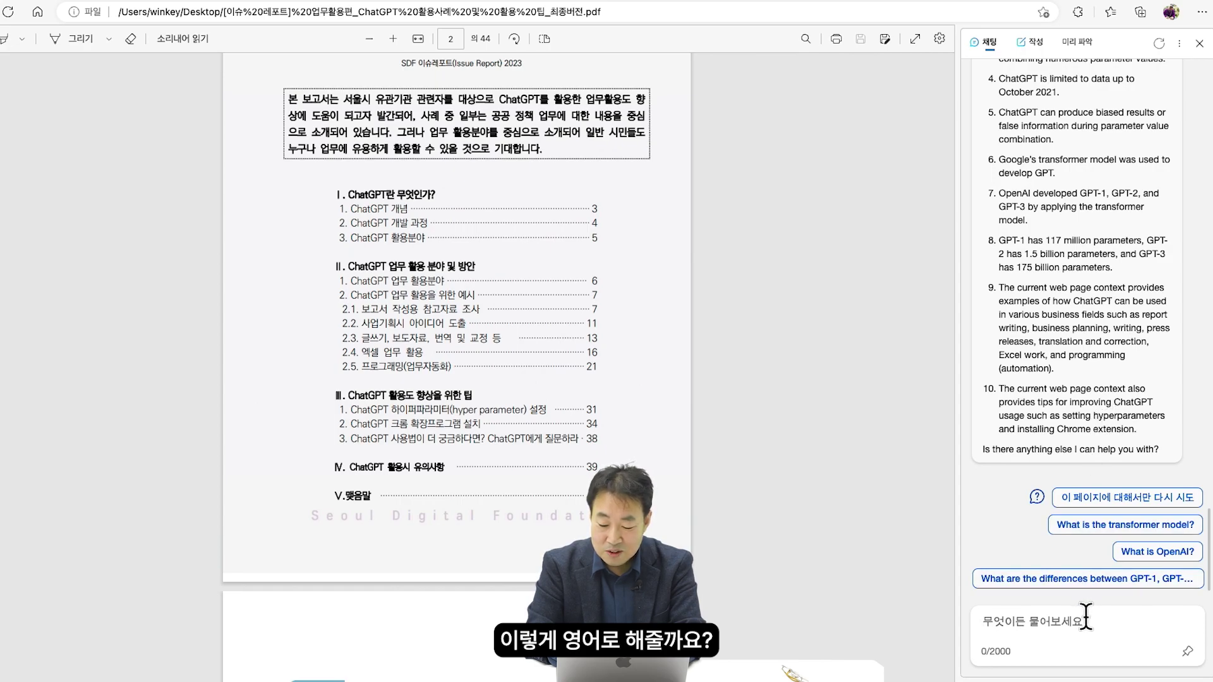
pyautogui.write('방금')
pyautogui.write(' 내용을 한국어')
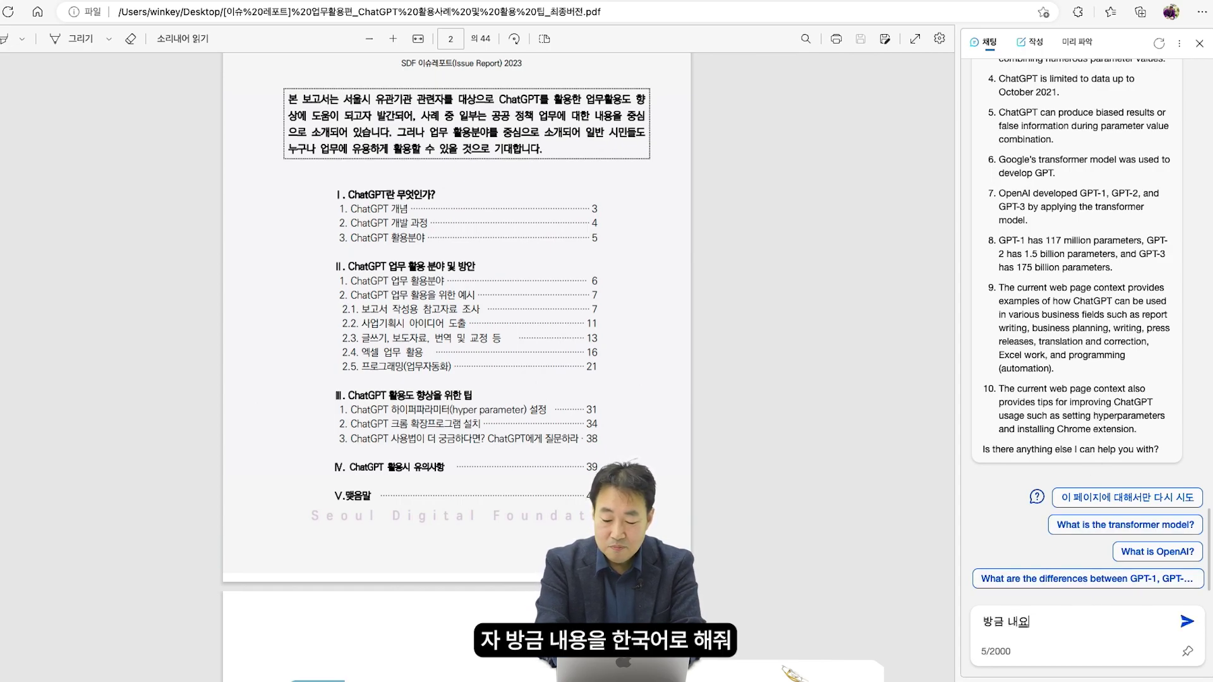
pyautogui.write('로 해줘')
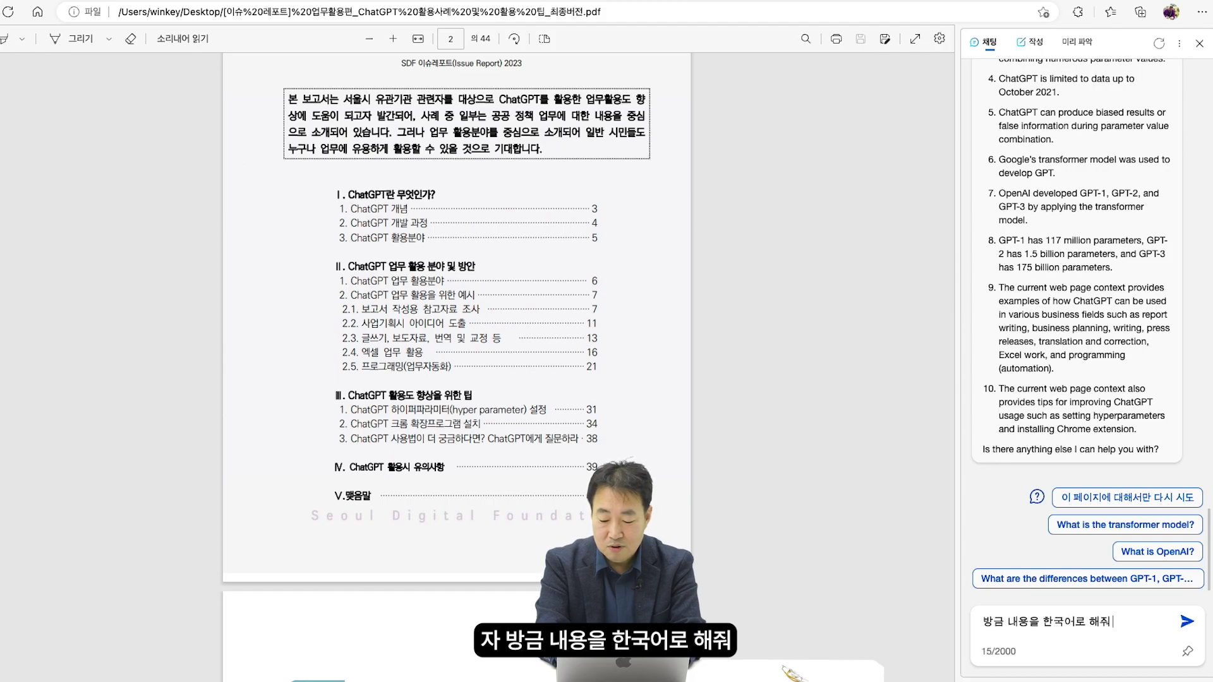
pyautogui.press('Return')
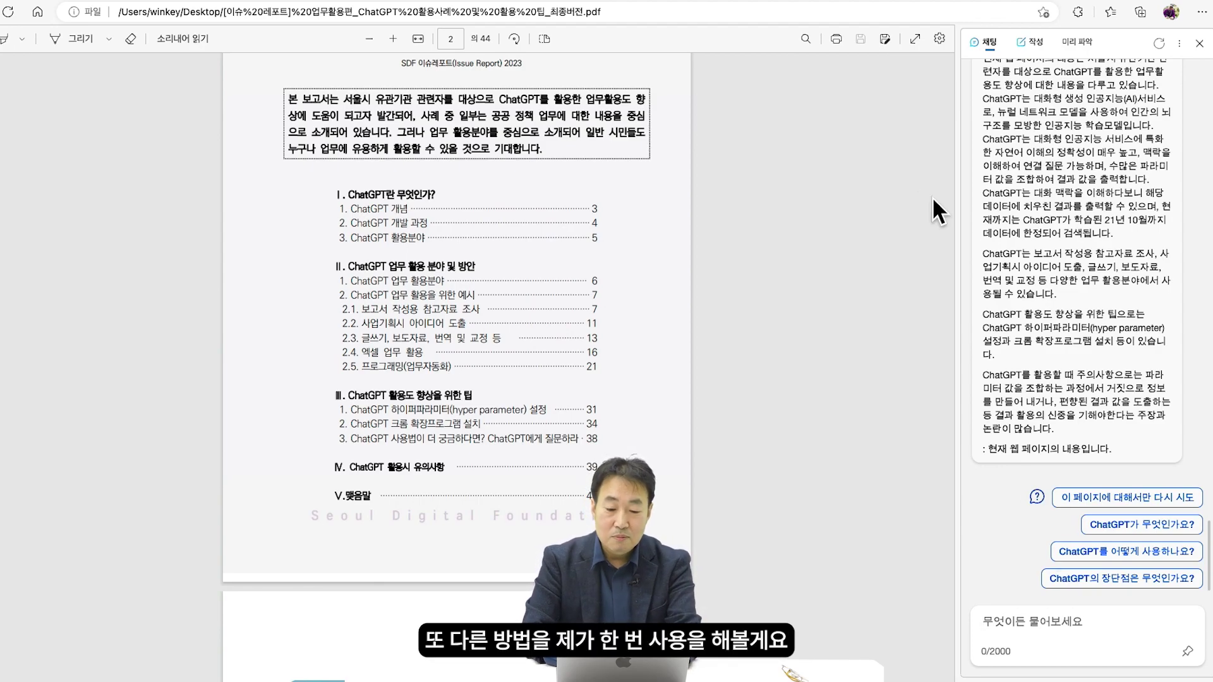
# Open a new tab and search the web for "zdnet korea"
pyautogui.click(717, 3)
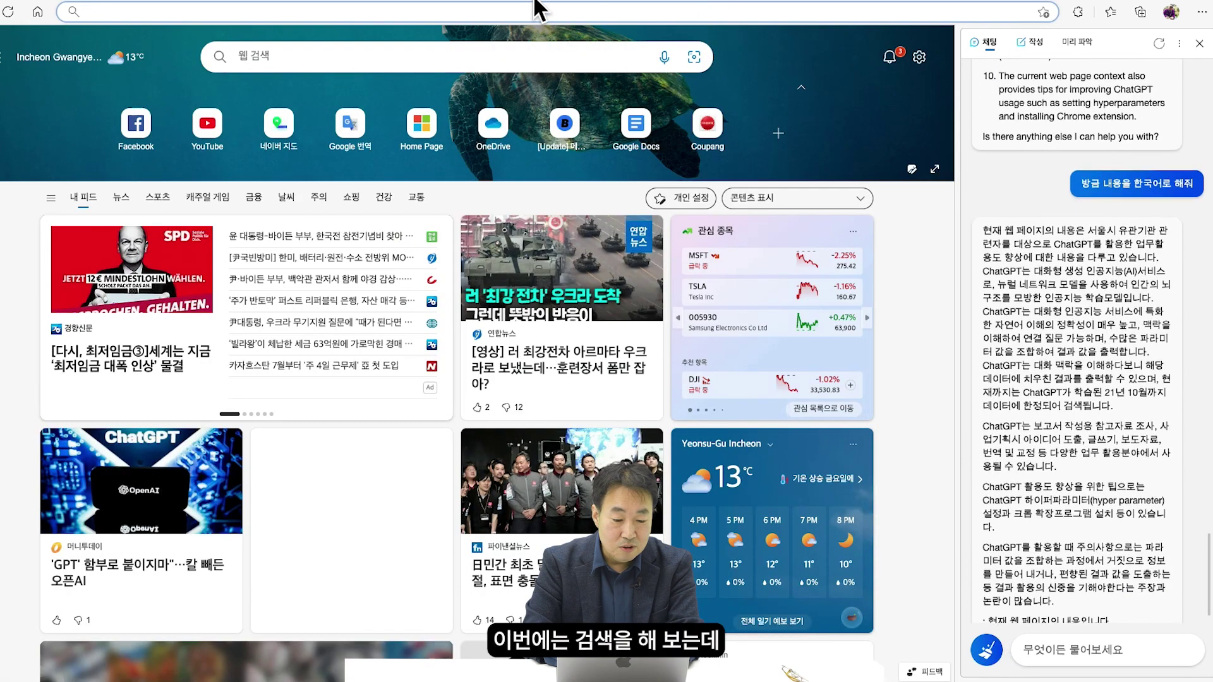
pyautogui.click(446, 10)
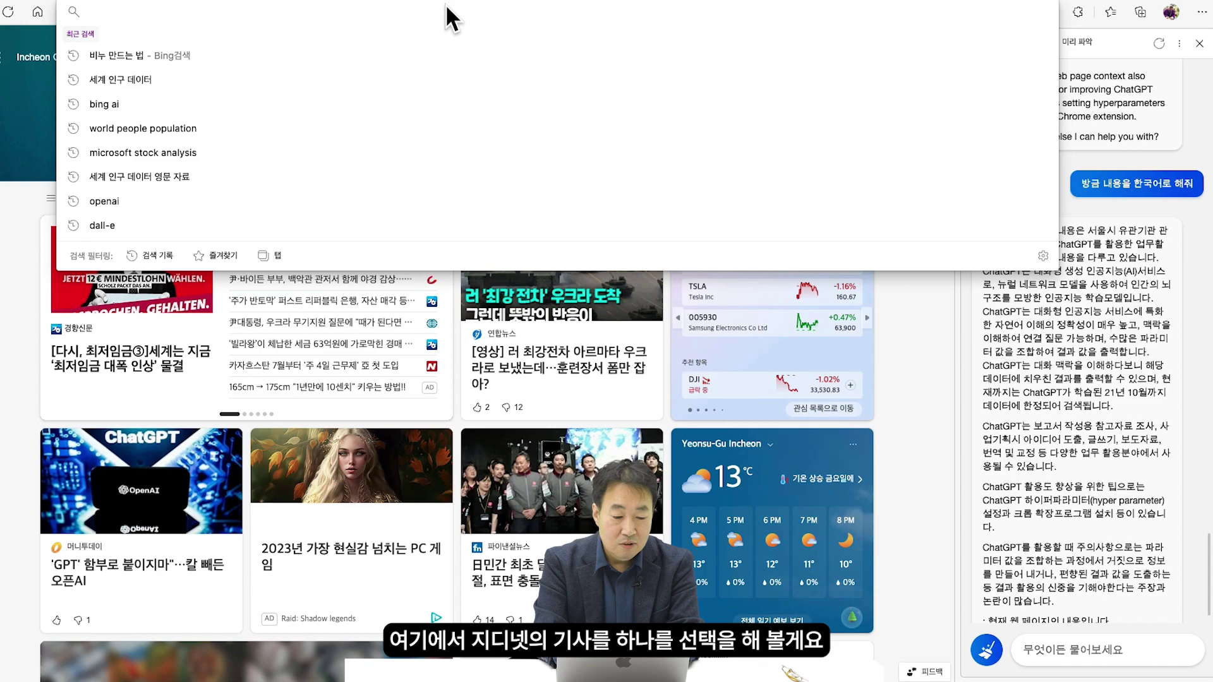
pyautogui.write('zdnet.')
pyautogui.press('BackSpace')
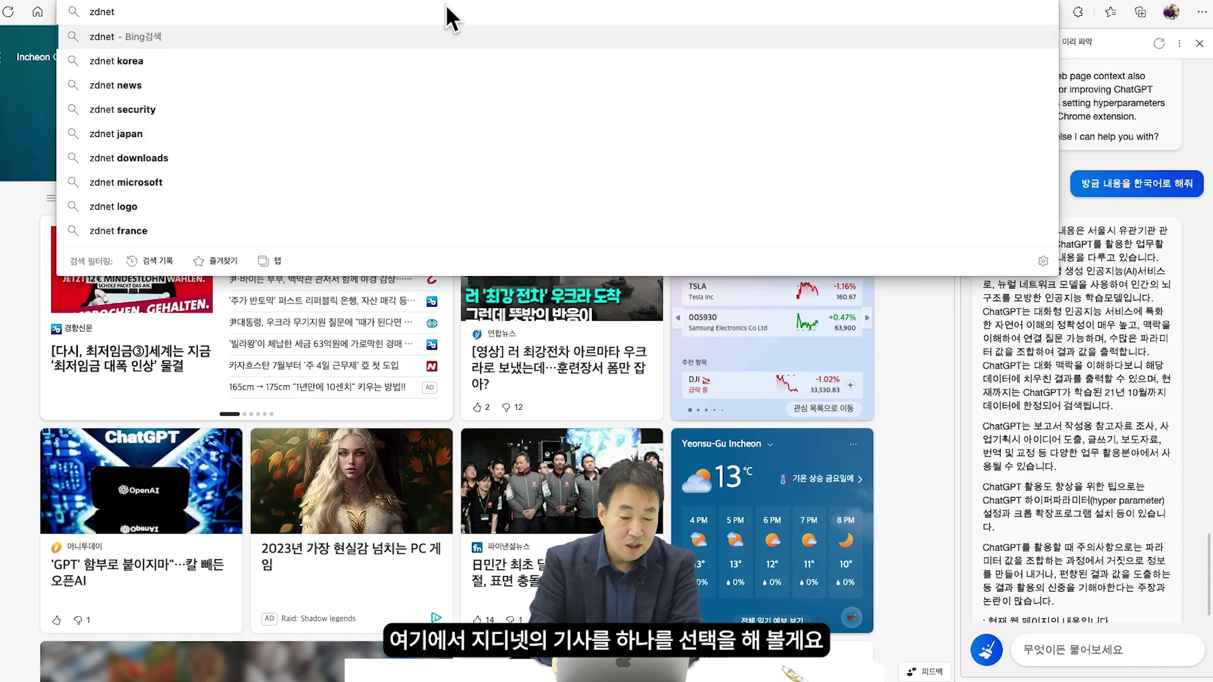
pyautogui.press('Down')
pyautogui.press('Return')
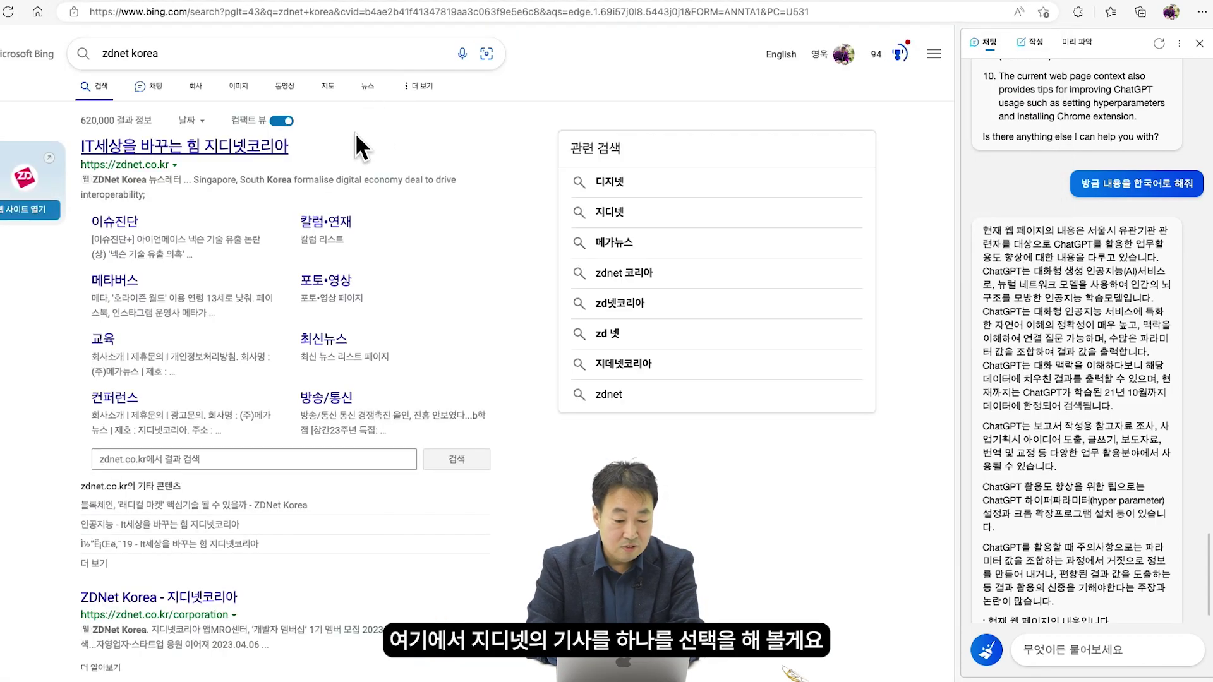
# Open the ZDNet Korea site from the search results and its news article on Binance cancelling the 보이저디지털 acquisition
pyautogui.click(257, 151)
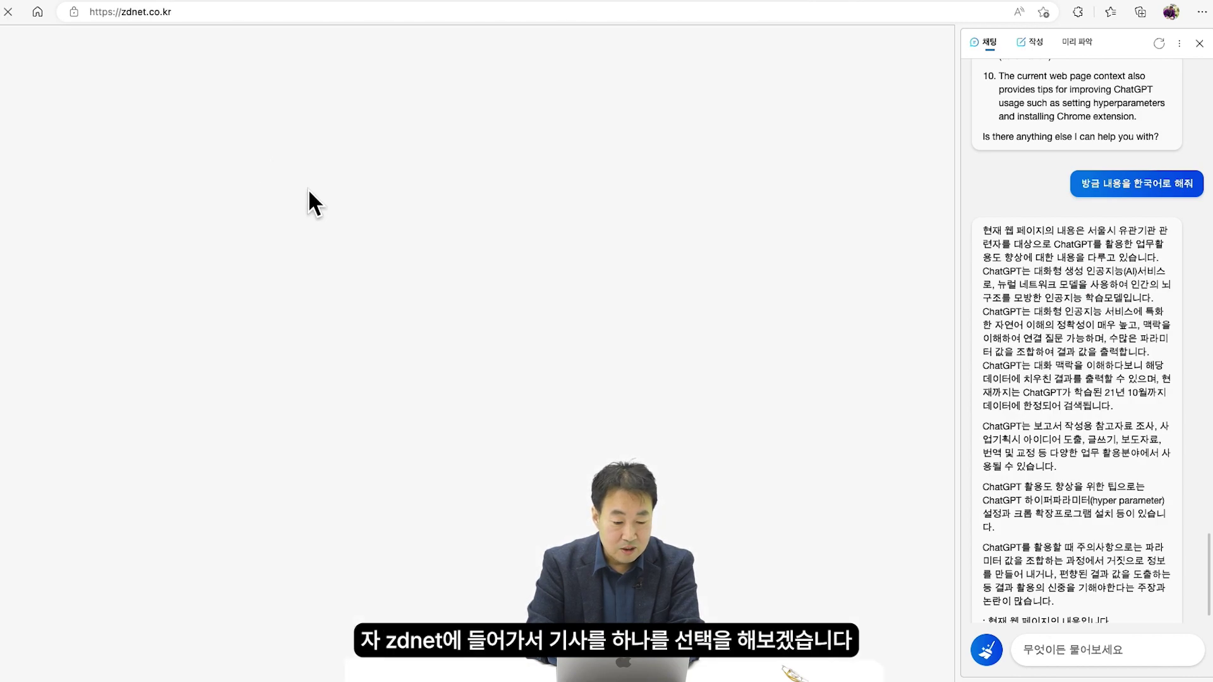
pyautogui.scroll(-5, 333, 446)
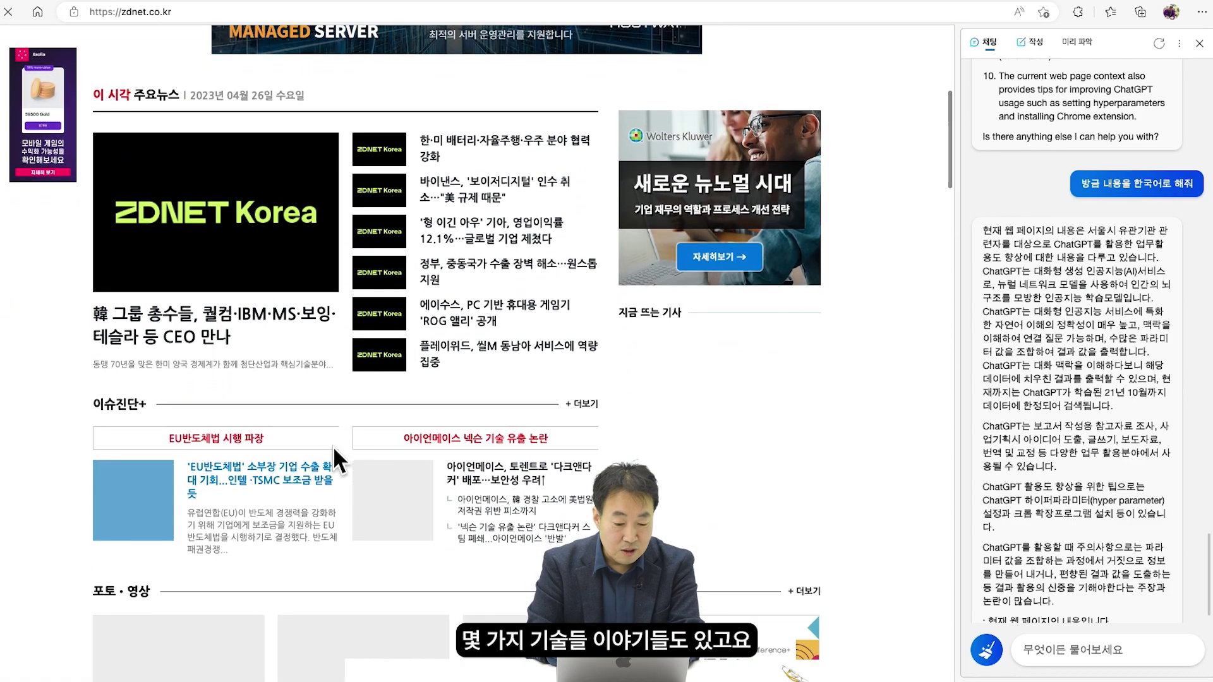
pyautogui.scroll(-4, 333, 446)
pyautogui.scroll(-6, 333, 446)
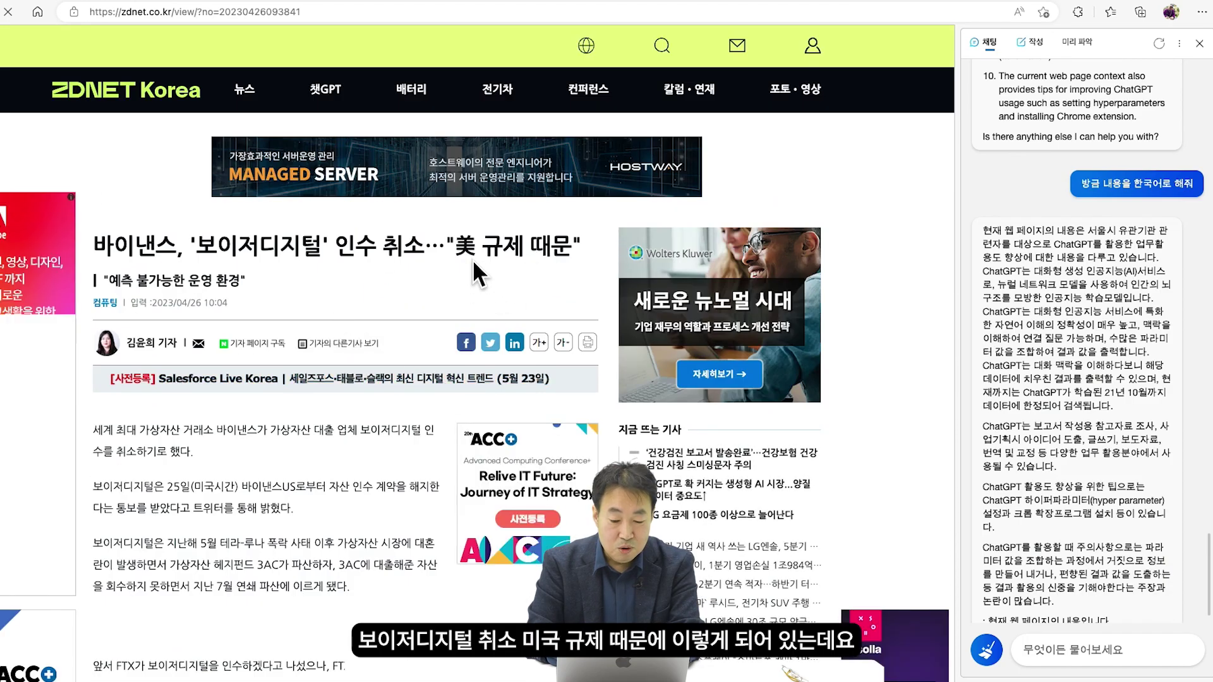
# Copy the web address of the ZDNet Korea article and close the article's tab
pyautogui.click(495, 7)
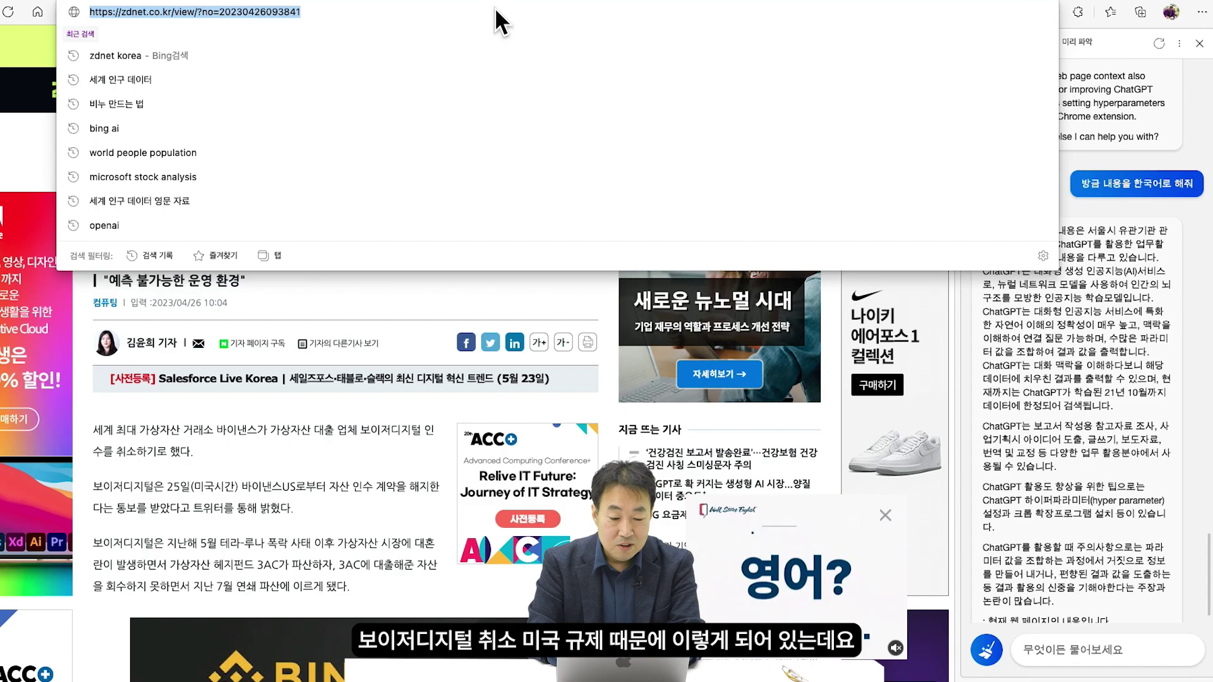
pyautogui.press('super+c')
pyautogui.press('super+w')
pyautogui.scroll(-1, 1089, 533)
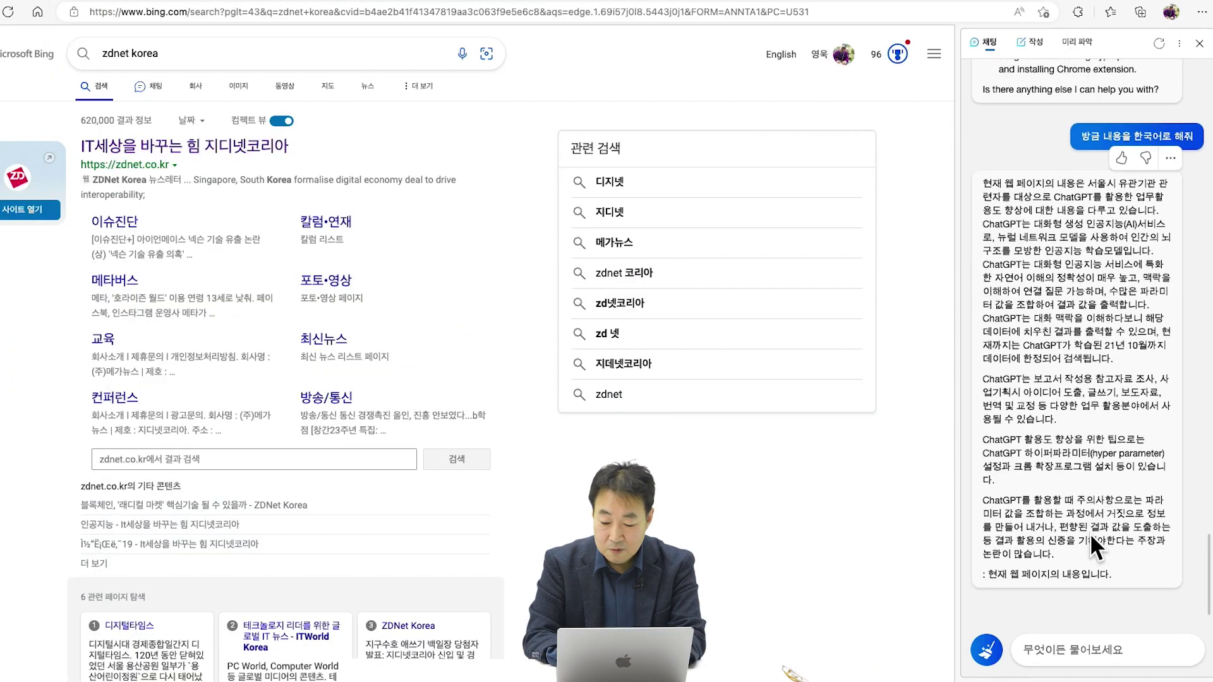
# Send the chat the copied article link with the request "이 링크의 내용을 분석해줘"
pyautogui.click(1088, 647)
pyautogui.press('super+v')
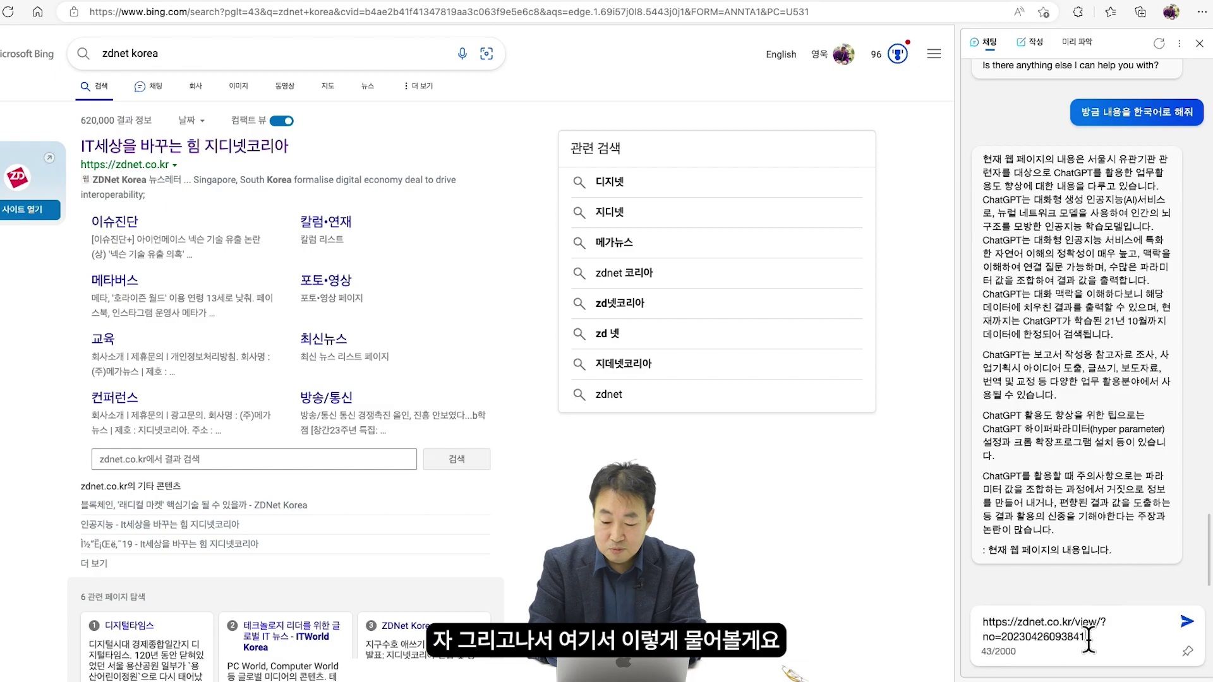
pyautogui.write('이 링크의 내용을 분석해줘')
pyautogui.press('Return')
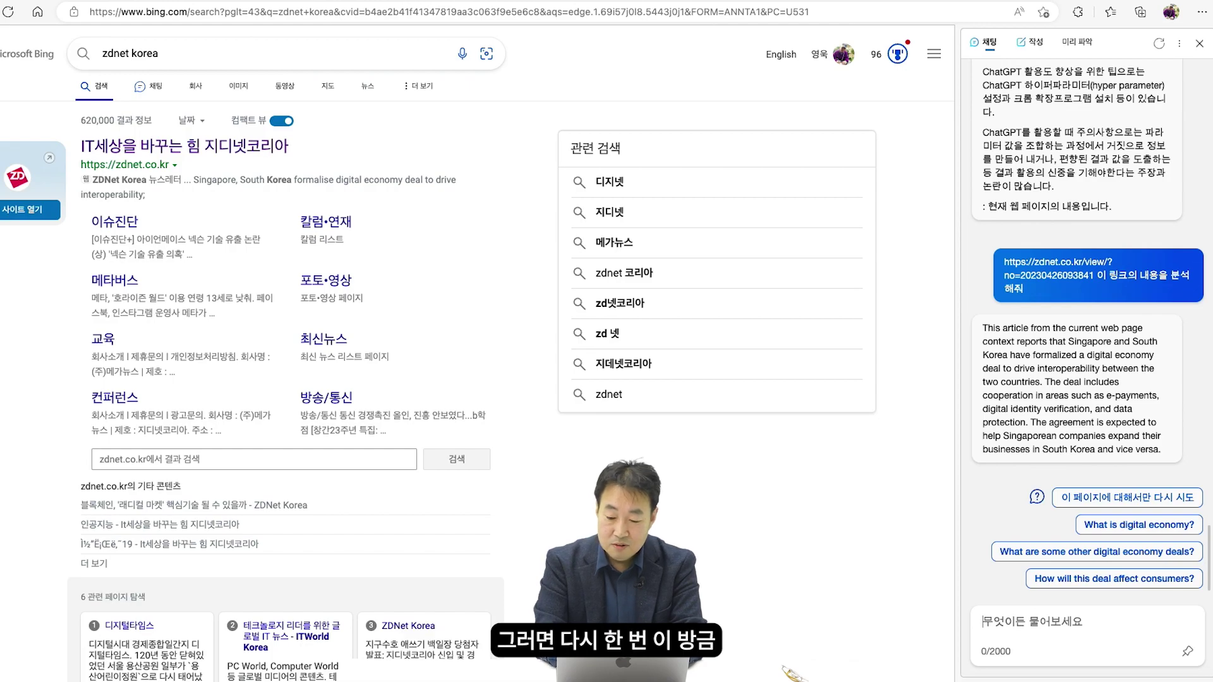
# Ask the chat to translate its last answer into Korean with "방금 내용을 한글로 번역해줘"
pyautogui.write('방금 내용을')
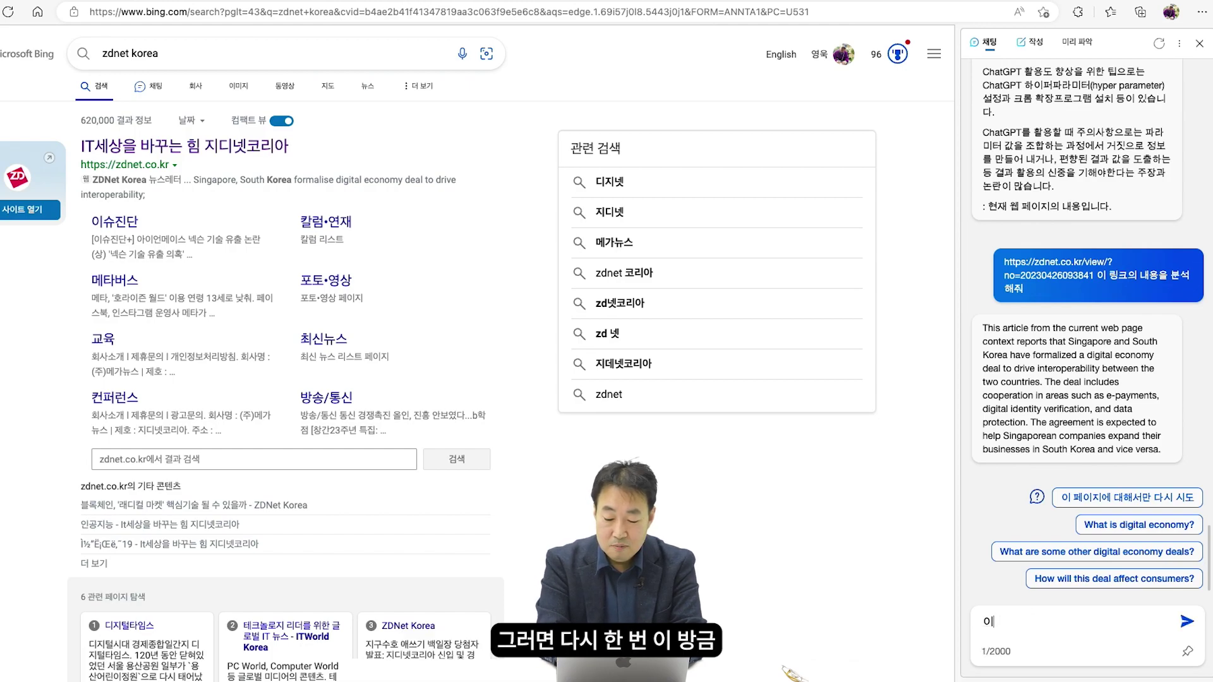
pyautogui.write(' 한글')
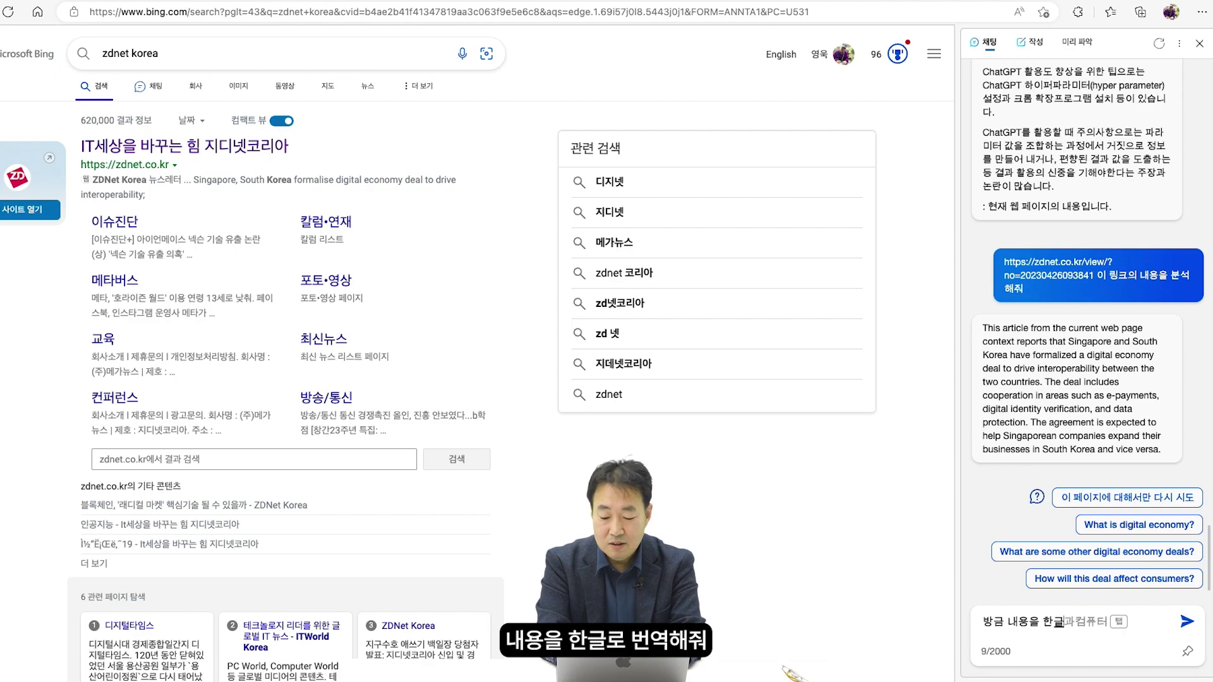
pyautogui.write('로 번이역해줘')
pyautogui.press('Return')
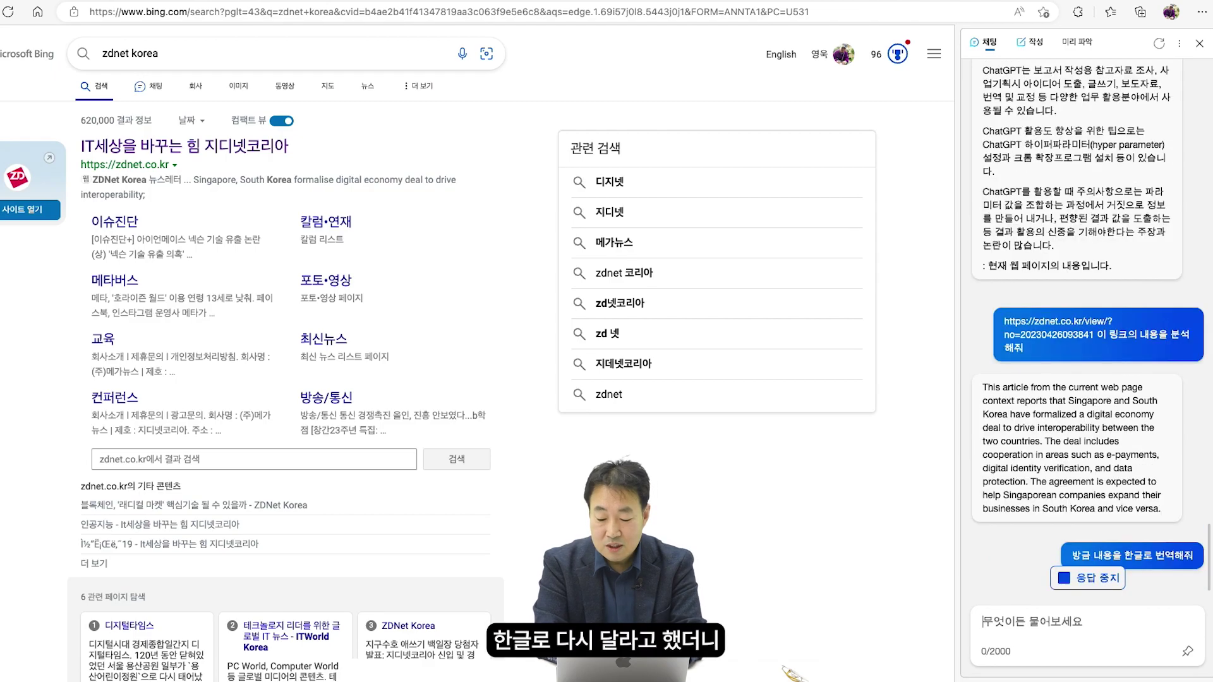